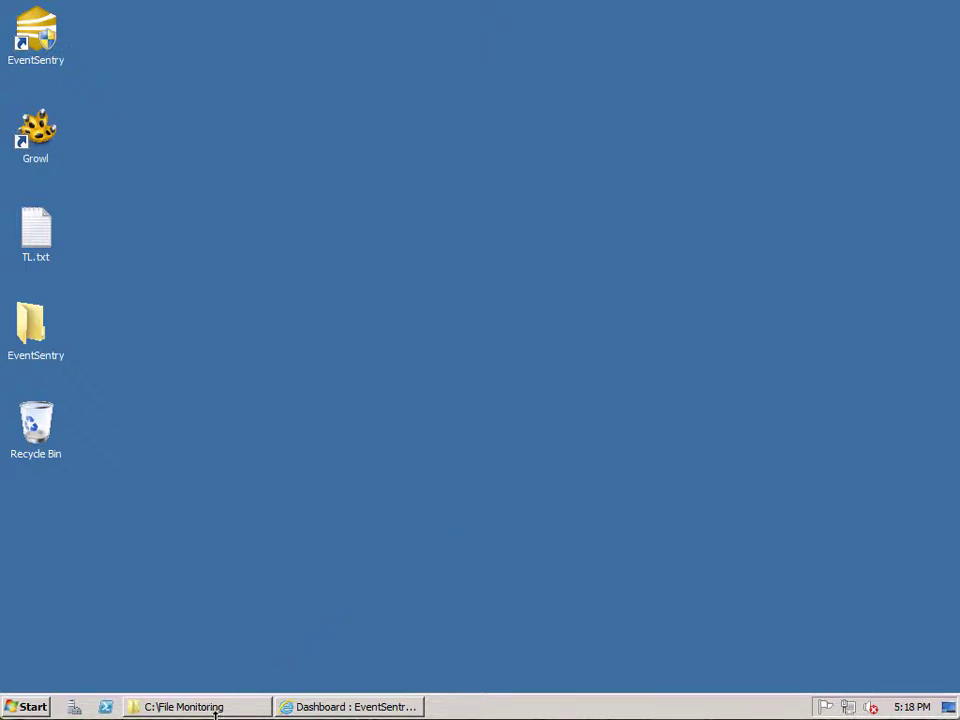
Check the File Monitoring folder's full path in Explorer, then minimize that window.
{"action": "left_click", "coordinate": [215, 712]}
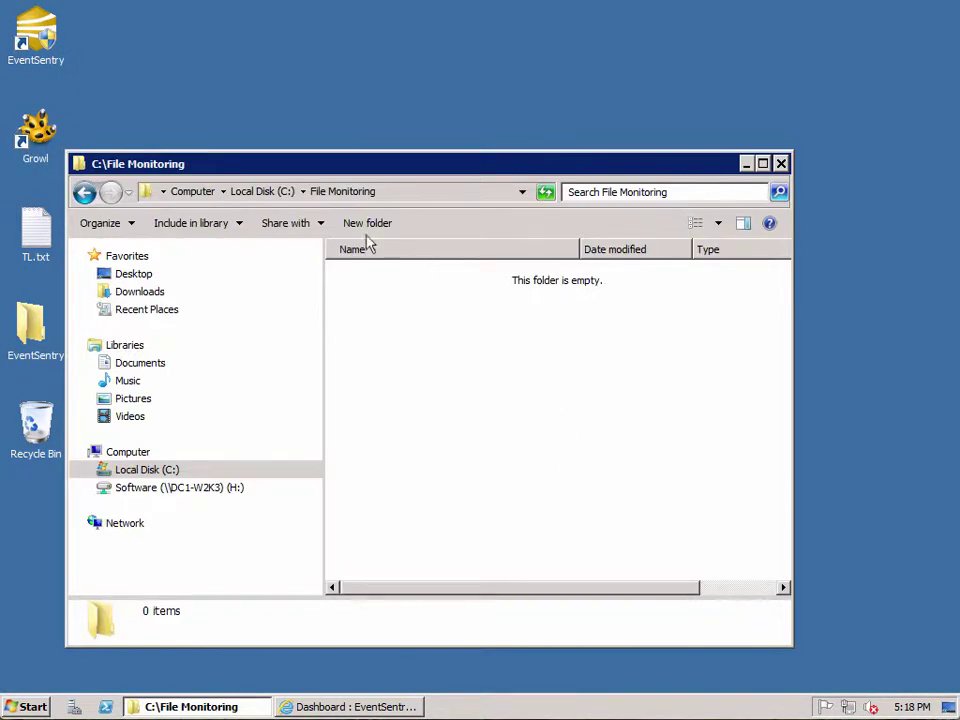
{"action": "left_click", "coordinate": [296, 193]}
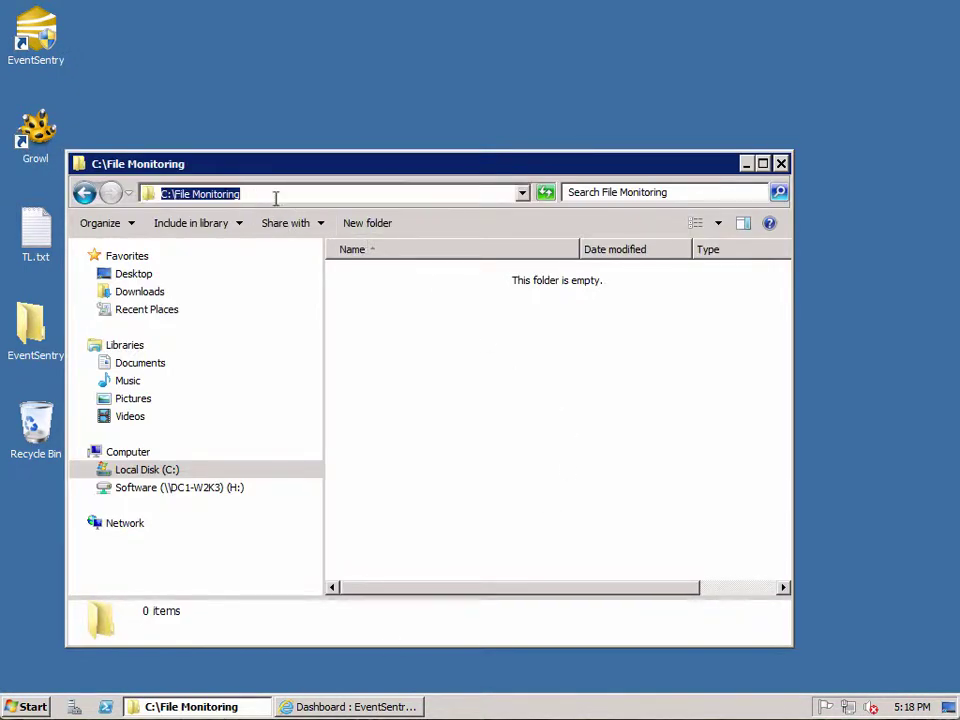
{"action": "left_click", "coordinate": [508, 350]}
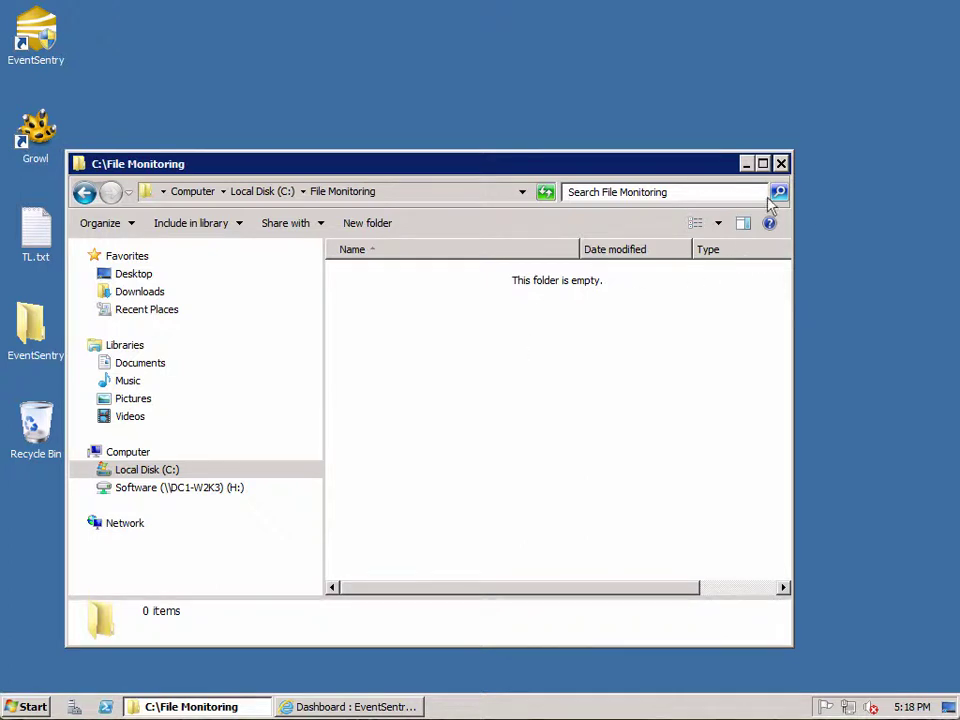
{"action": "left_click", "coordinate": [748, 164]}
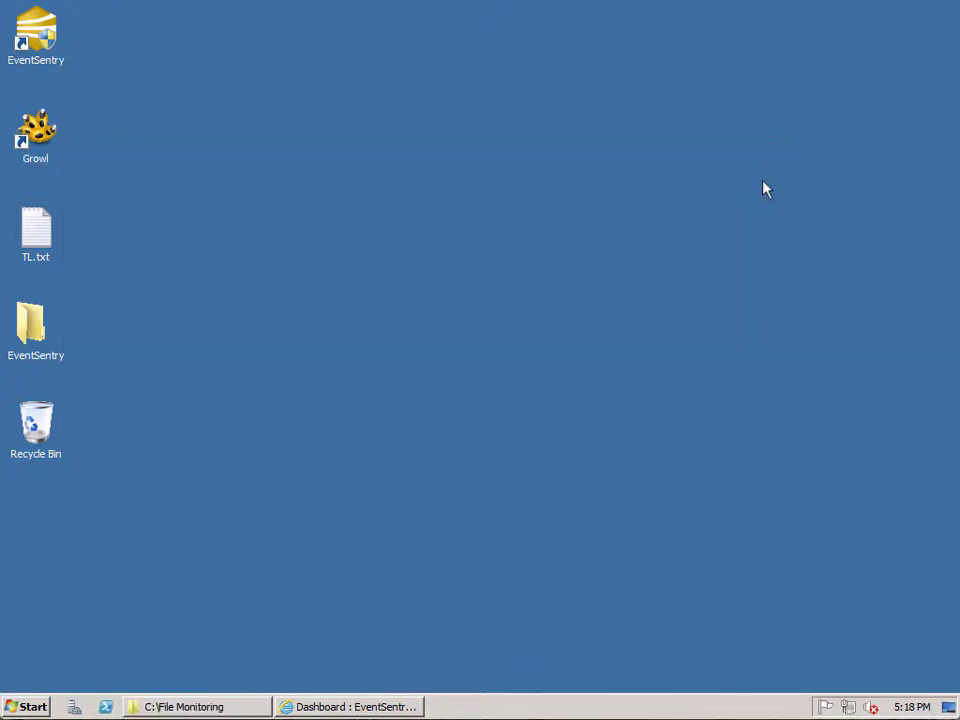
Launch EventSentry and list all System Health packages by expanding System Health in the tree.
{"action": "left_click", "coordinate": [37, 36]}
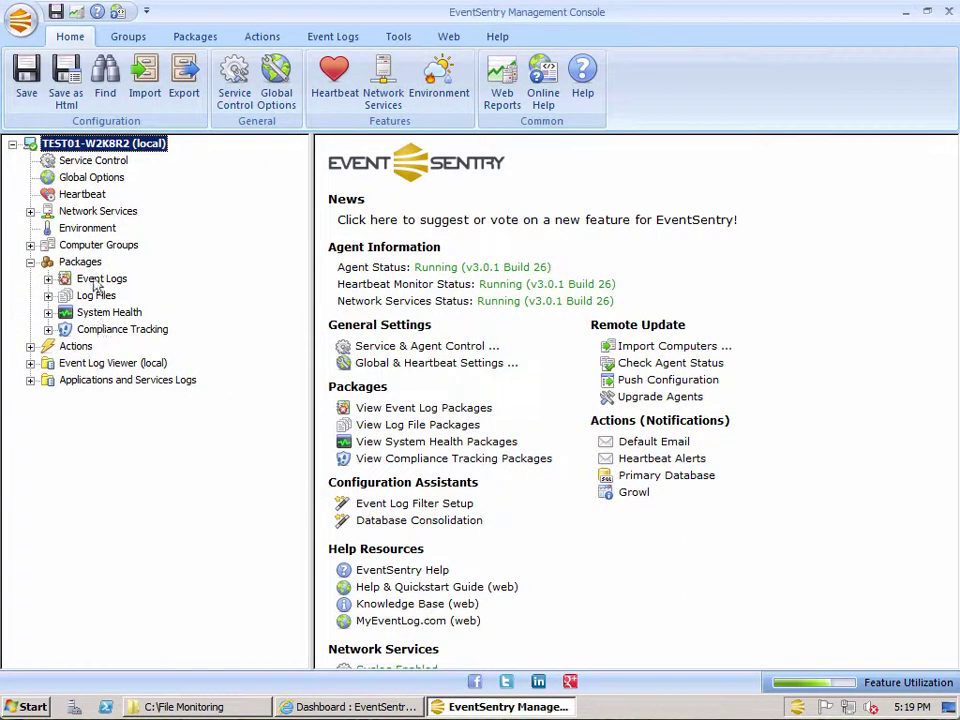
{"action": "left_click", "coordinate": [92, 296]}
{"action": "left_click", "coordinate": [105, 313]}
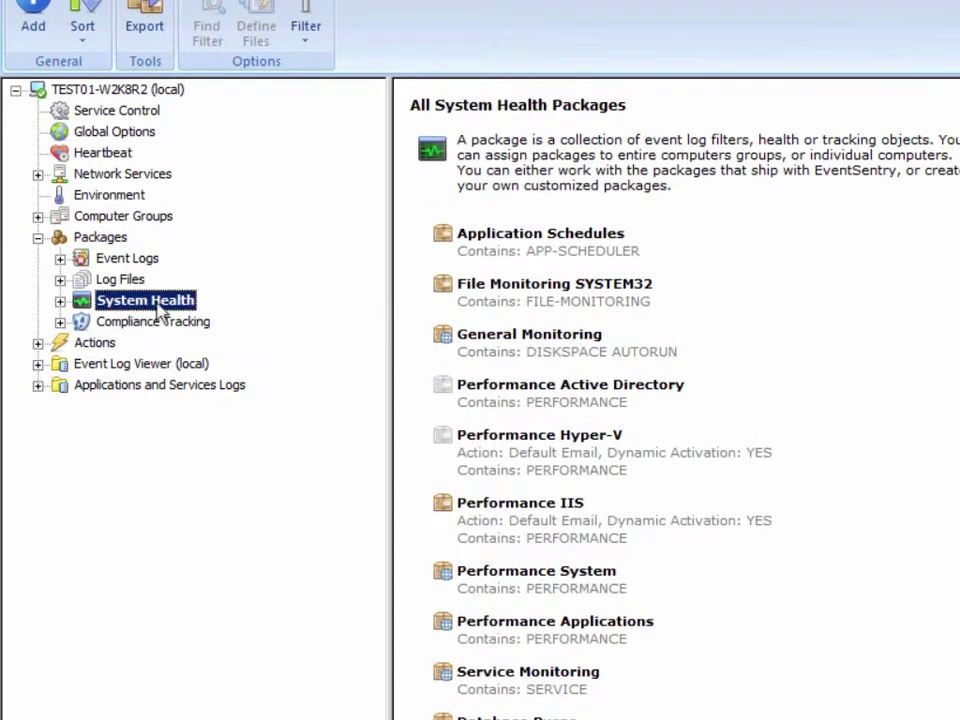
{"action": "double_click", "coordinate": [150, 302]}
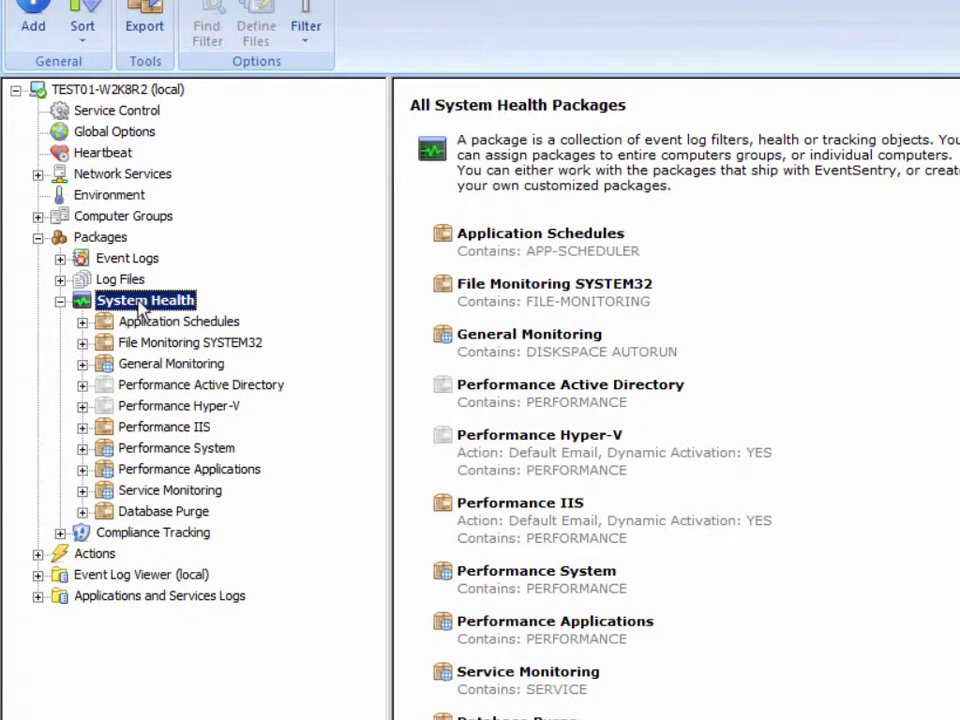
Add a new System Health package named 'File Monitoring Test'.
{"action": "left_click", "coordinate": [33, 12]}
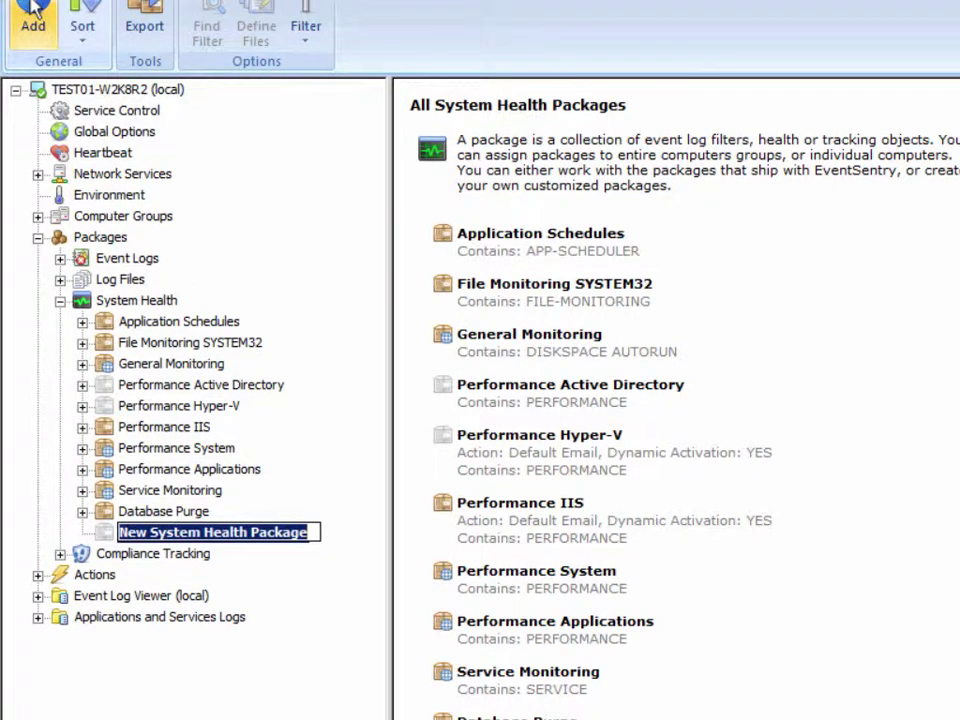
{"action": "type", "text": "F"}
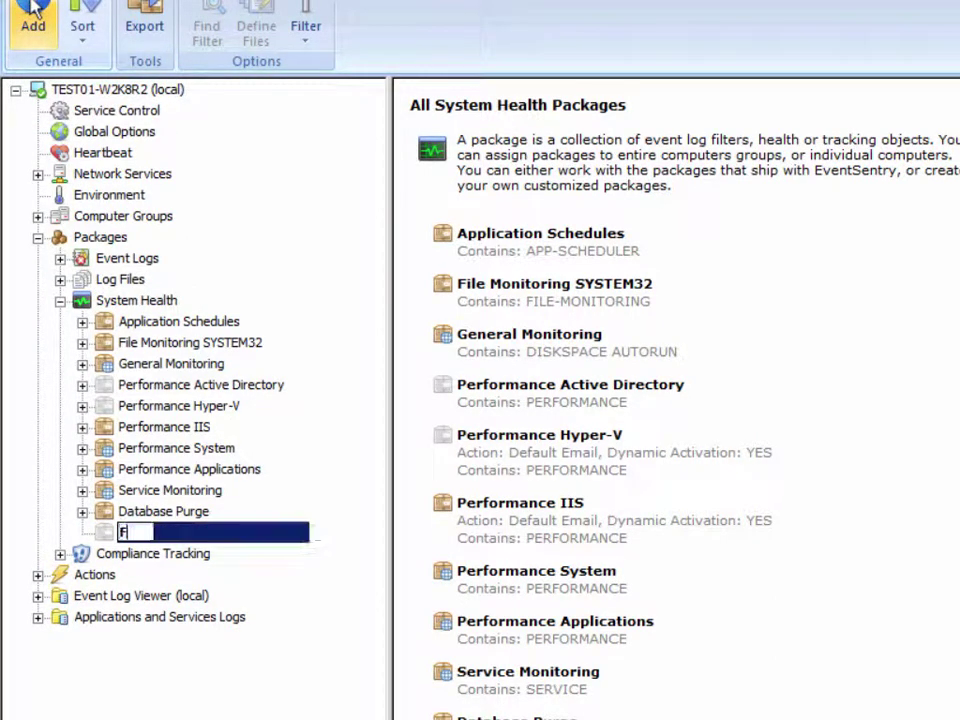
{"action": "type", "text": "ile Monitoring T"}
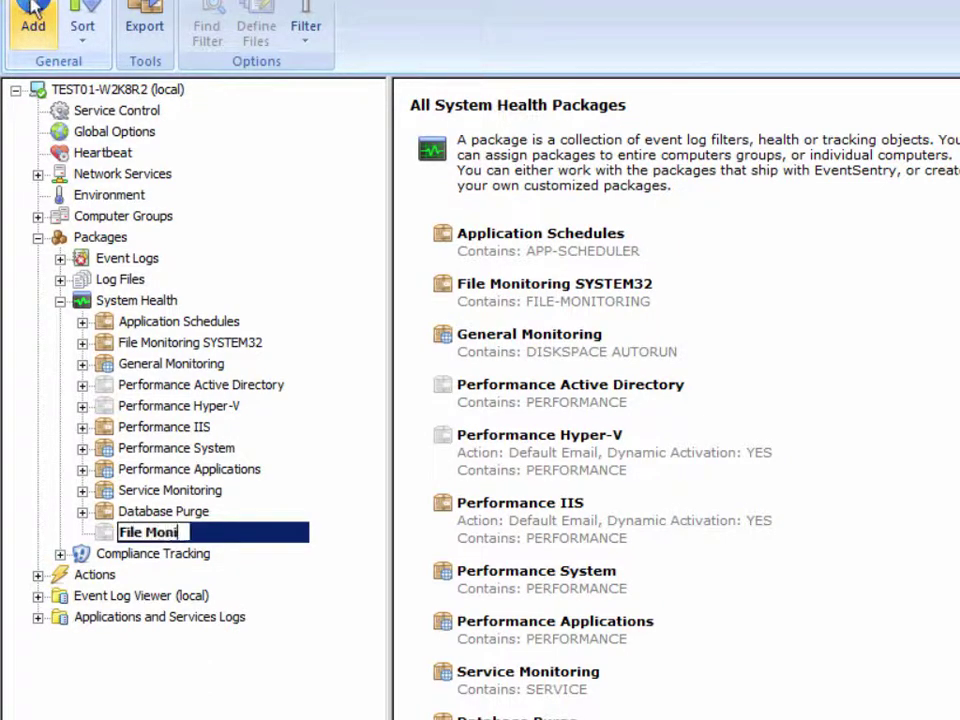
{"action": "type", "text": "est"}
{"action": "key", "text": "Return"}
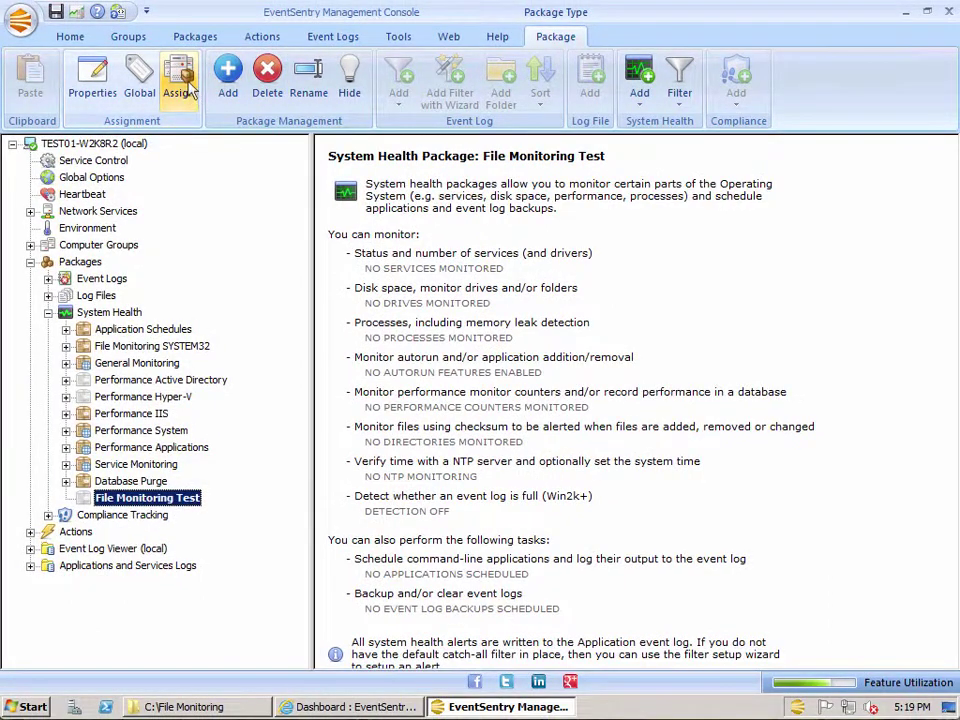
Review the package's group assignment under Default Group, then cancel without assigning.
{"action": "left_click", "coordinate": [181, 88]}
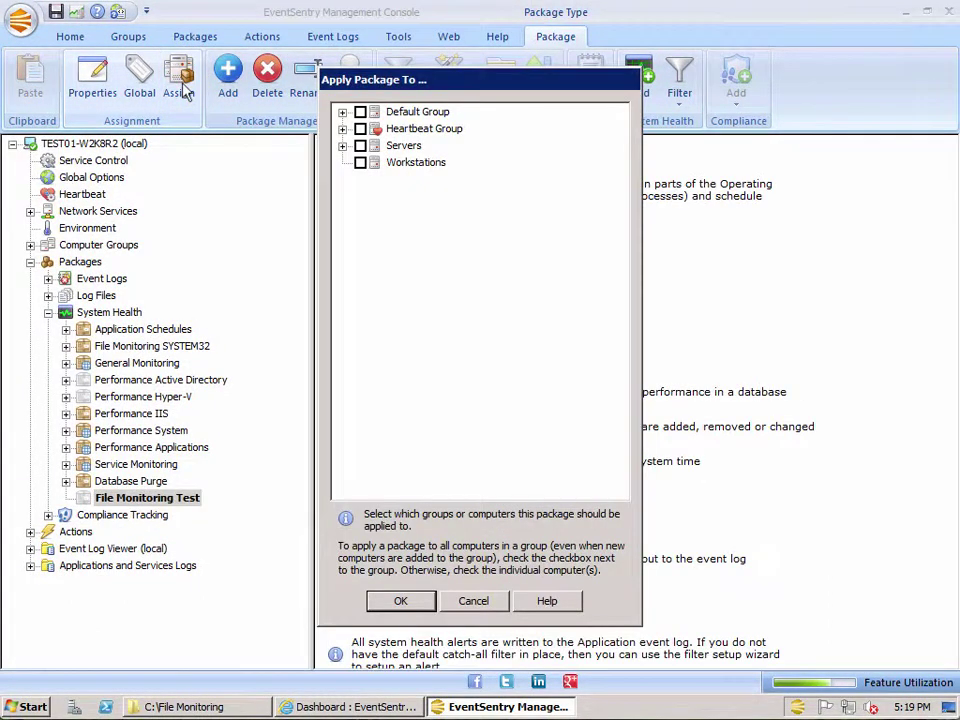
{"action": "left_click", "coordinate": [344, 113]}
{"action": "left_click", "coordinate": [343, 113]}
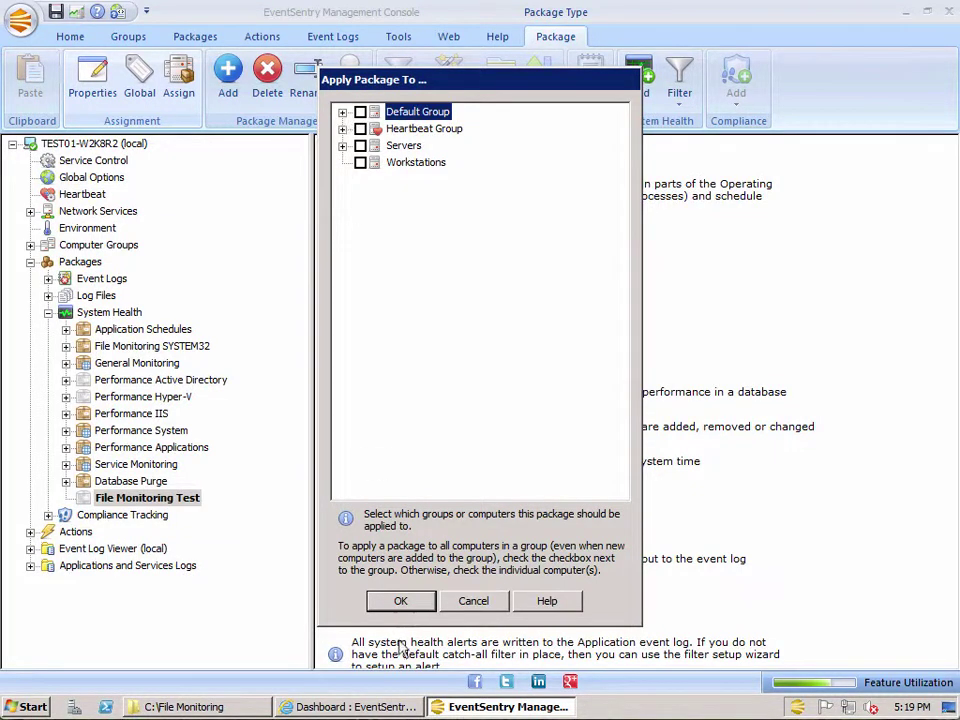
{"action": "left_click", "coordinate": [474, 600]}
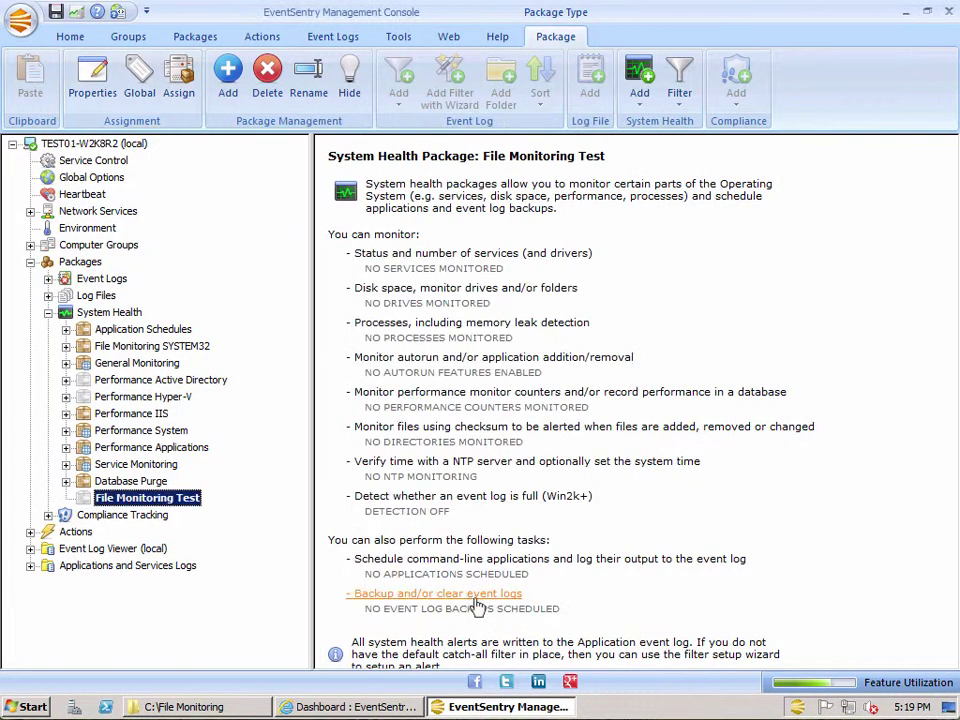
Add a File Monitoring item to the File Monitoring Test package and show its settings page.
{"action": "right_click", "coordinate": [136, 505]}
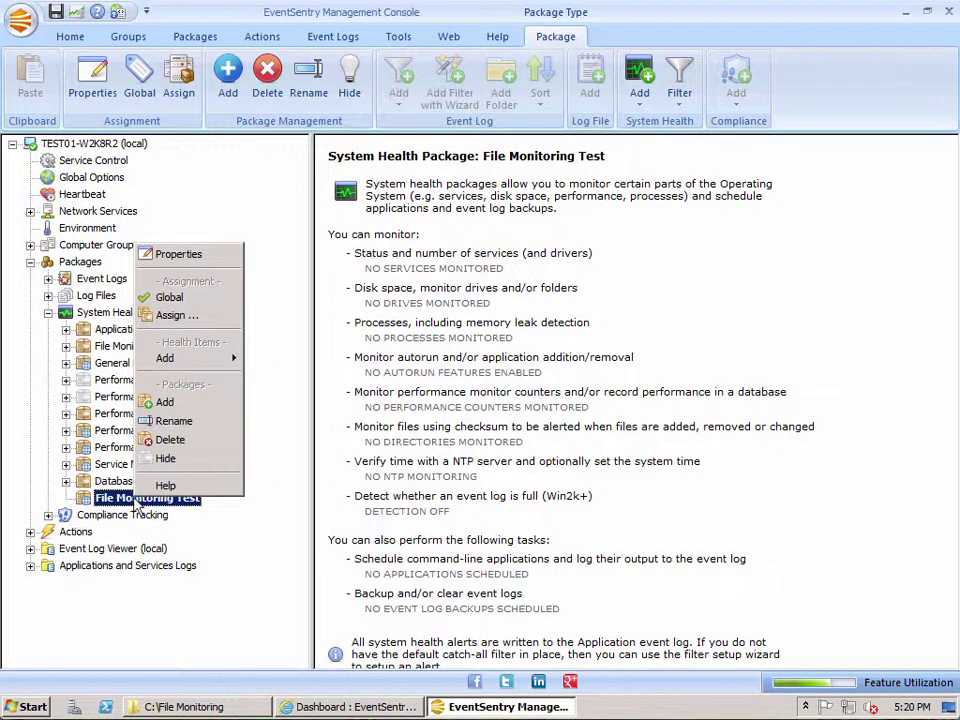
{"action": "mouse_move", "coordinate": [182, 365]}
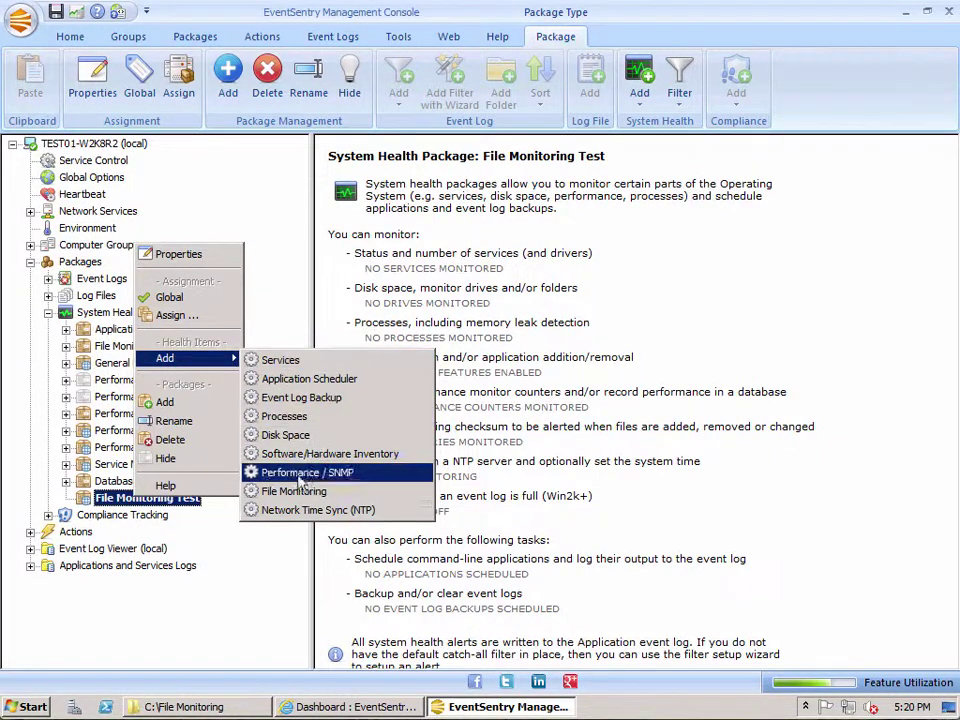
{"action": "left_click", "coordinate": [645, 110]}
{"action": "left_click", "coordinate": [643, 108]}
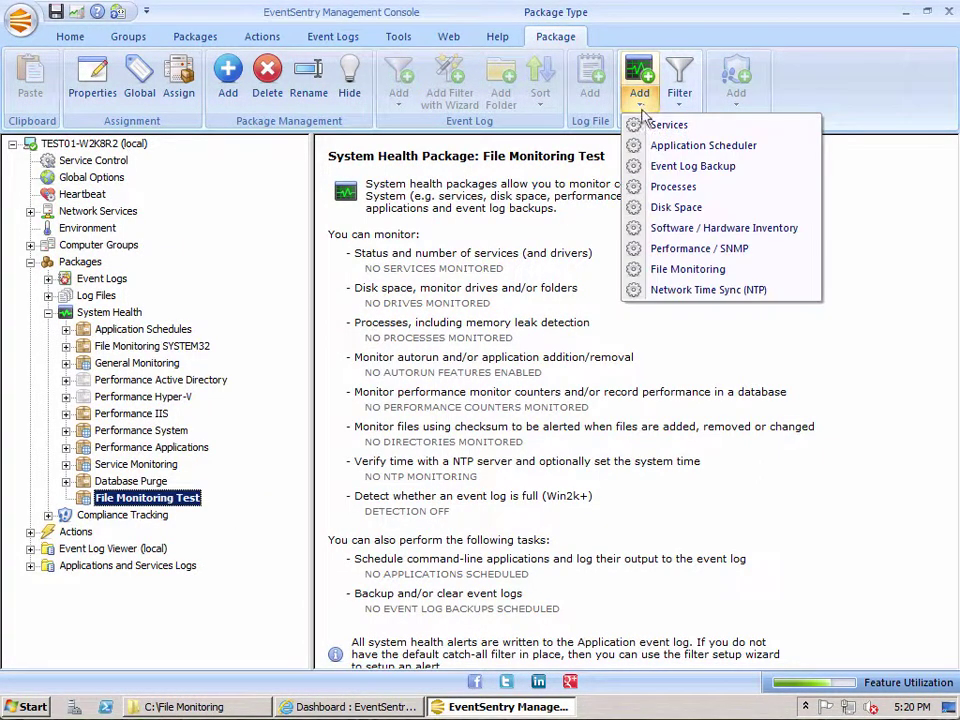
{"action": "left_click", "coordinate": [685, 270]}
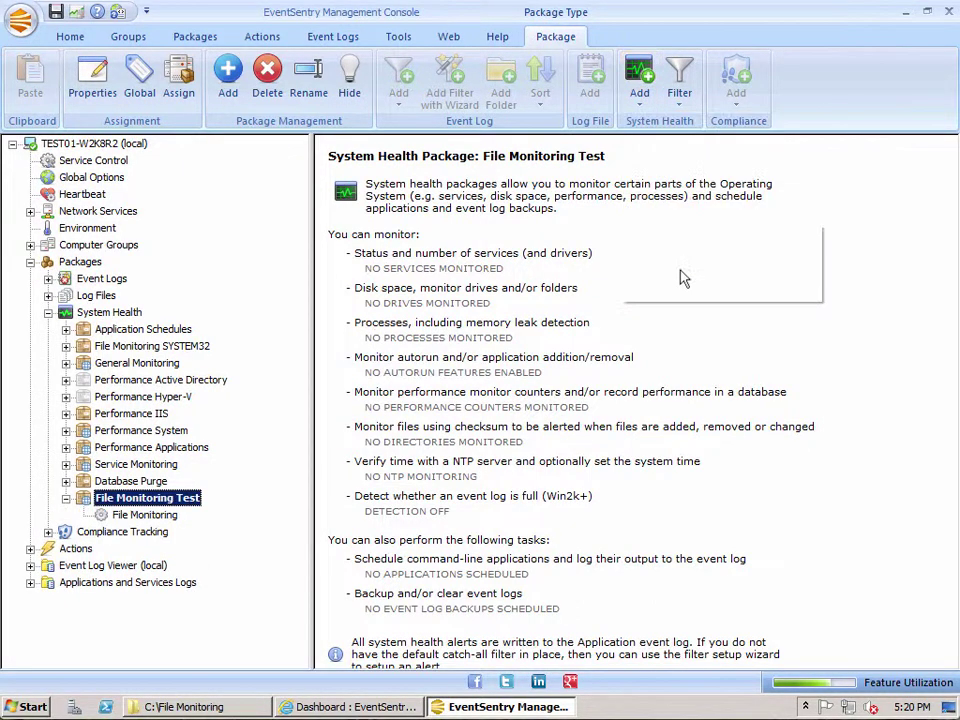
{"action": "left_click", "coordinate": [158, 516]}
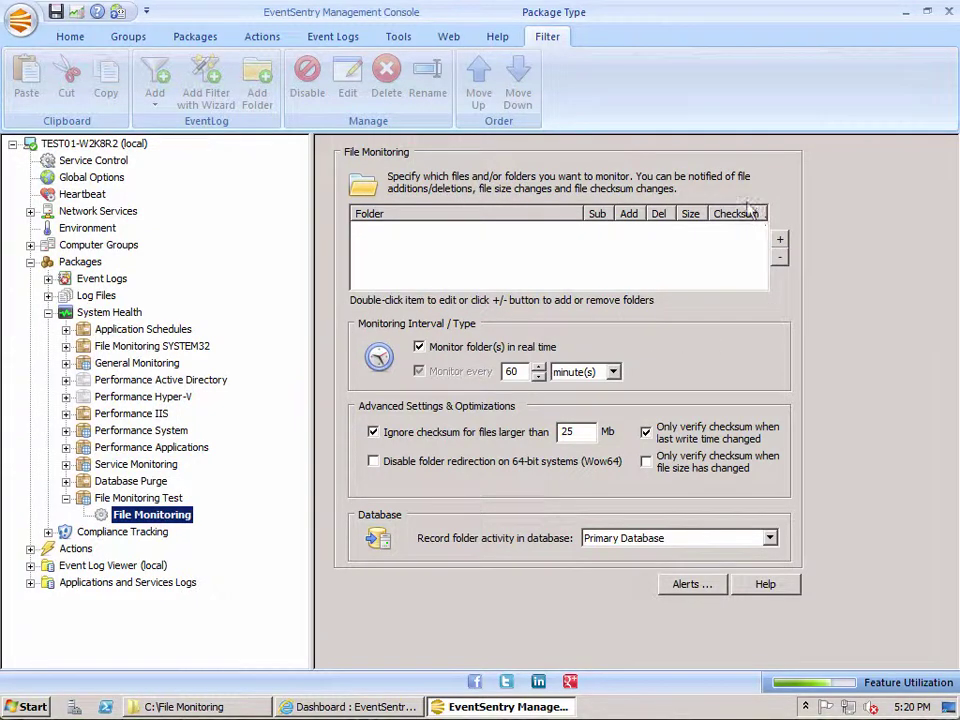
Start a new monitored-folder entry with C:\File Monitoring chosen as its folder.
{"action": "left_click", "coordinate": [780, 239]}
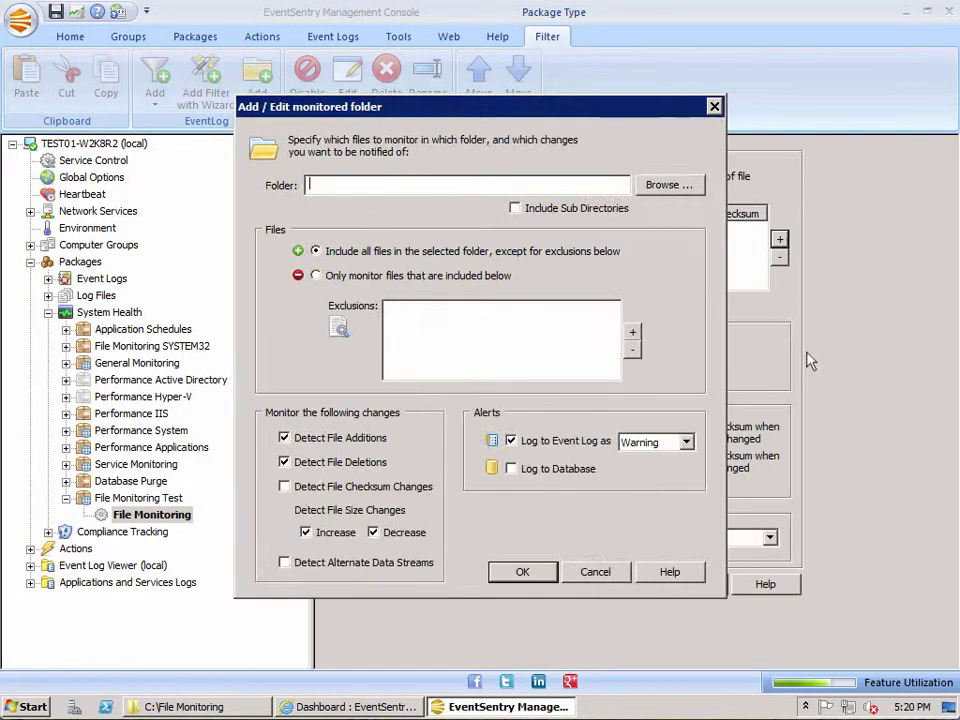
{"action": "left_click", "coordinate": [658, 189]}
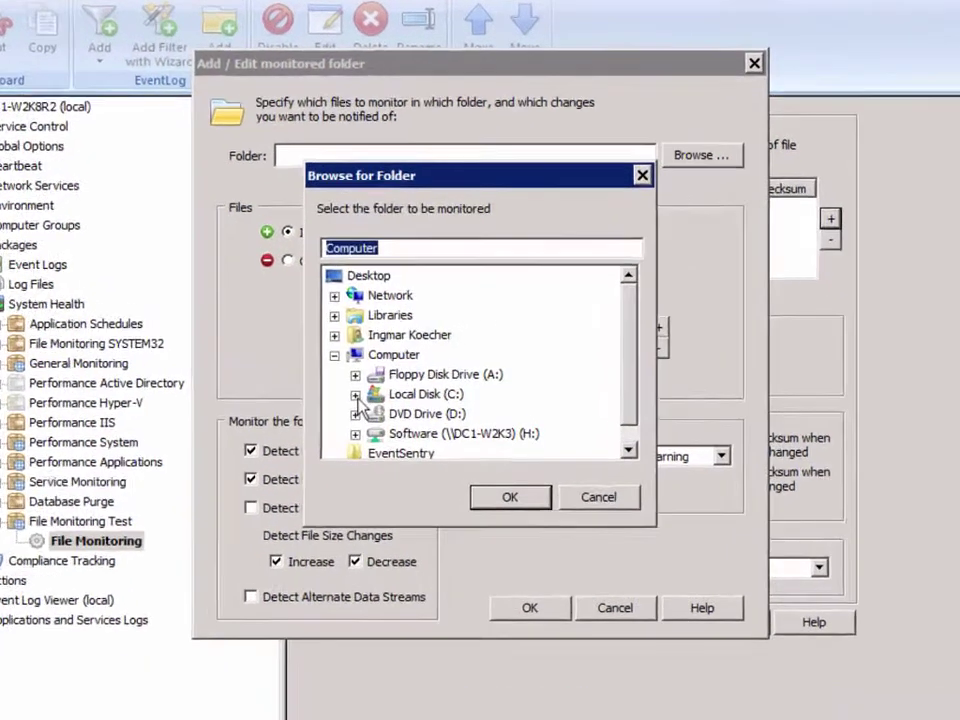
{"action": "left_click", "coordinate": [373, 389]}
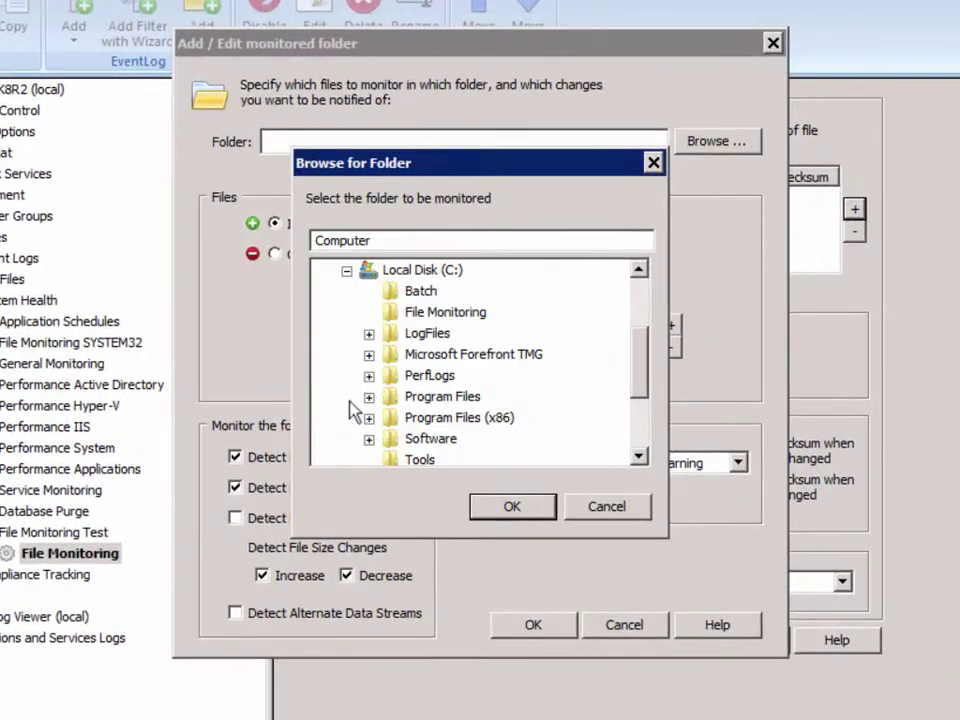
{"action": "left_click", "coordinate": [447, 312]}
{"action": "left_click", "coordinate": [513, 508]}
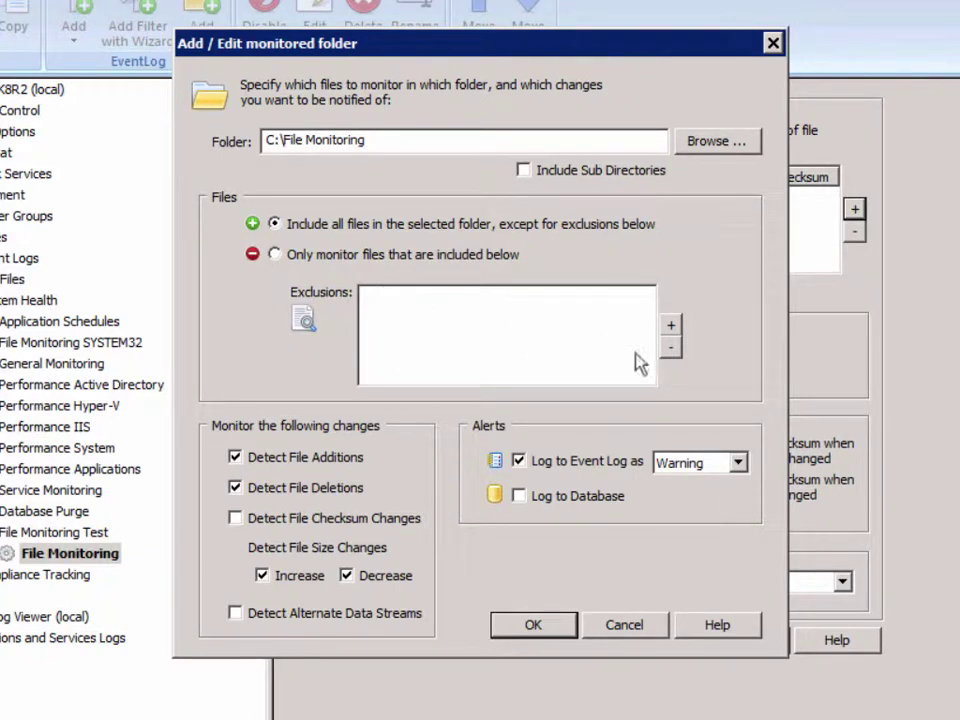
Add a *.tmp file exclusion to the monitored folder.
{"action": "left_click", "coordinate": [672, 327]}
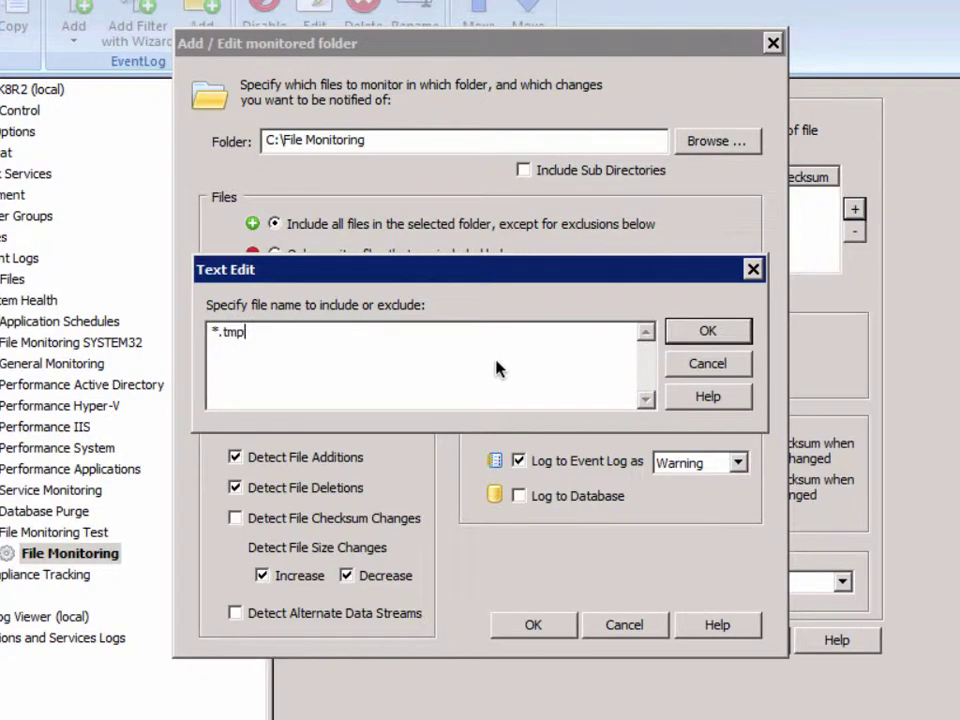
{"action": "left_click", "coordinate": [740, 345]}
{"action": "left_click", "coordinate": [401, 298]}
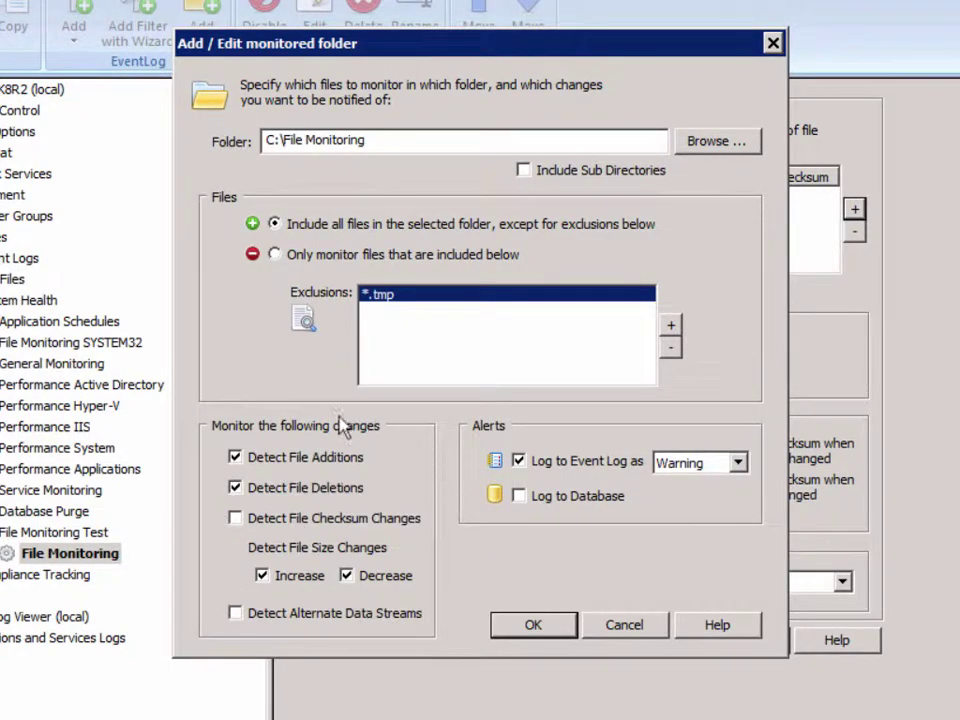
Enable checksum and alternate data stream detection, log Warning events to the database, and confirm.
{"action": "mouse_move", "coordinate": [340, 467]}
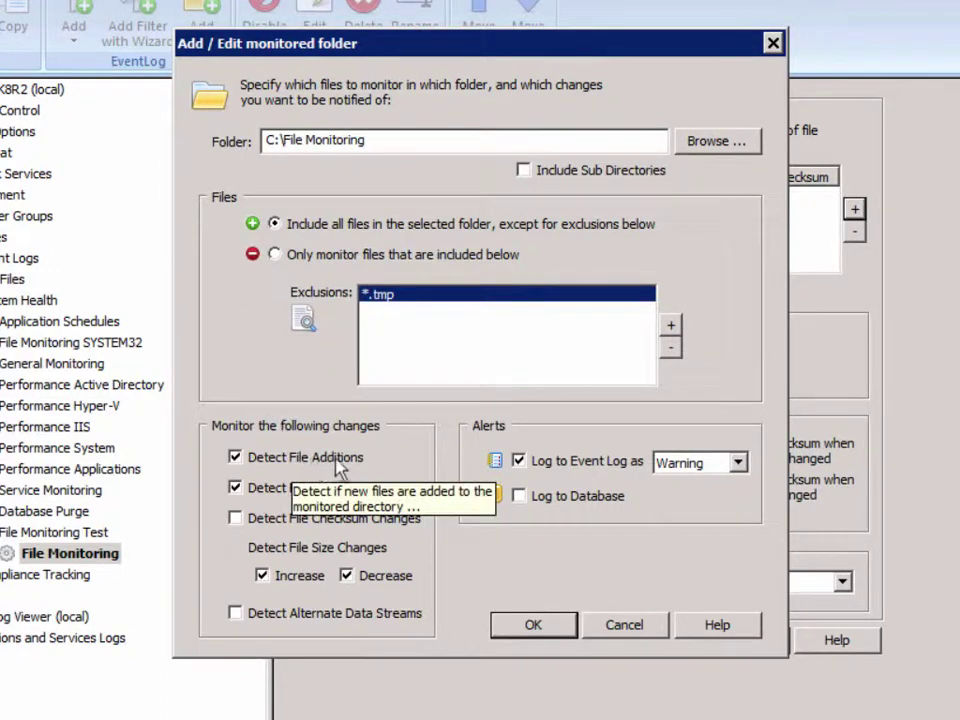
{"action": "left_click", "coordinate": [397, 529]}
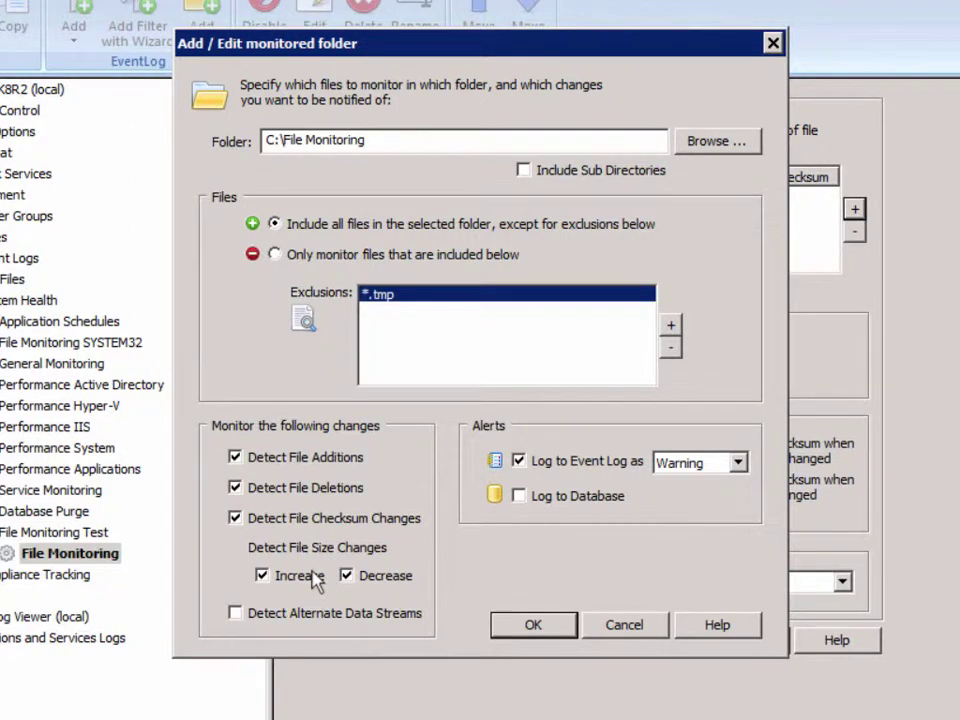
{"action": "mouse_move", "coordinate": [372, 588]}
{"action": "left_click", "coordinate": [314, 618]}
{"action": "left_click", "coordinate": [700, 470]}
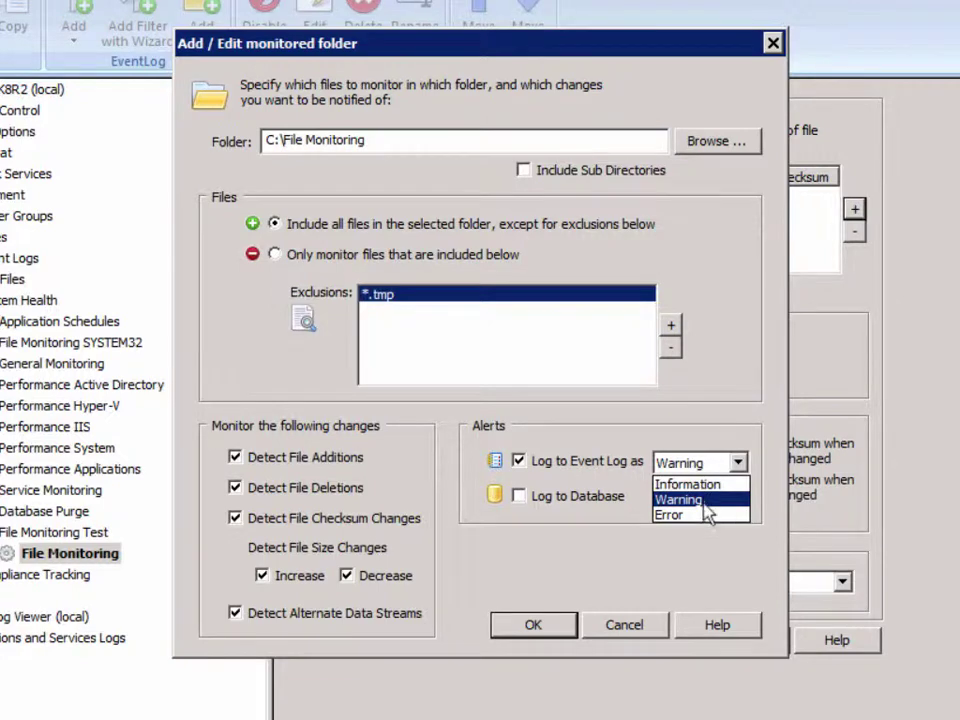
{"action": "left_click", "coordinate": [703, 501]}
{"action": "left_click", "coordinate": [589, 499]}
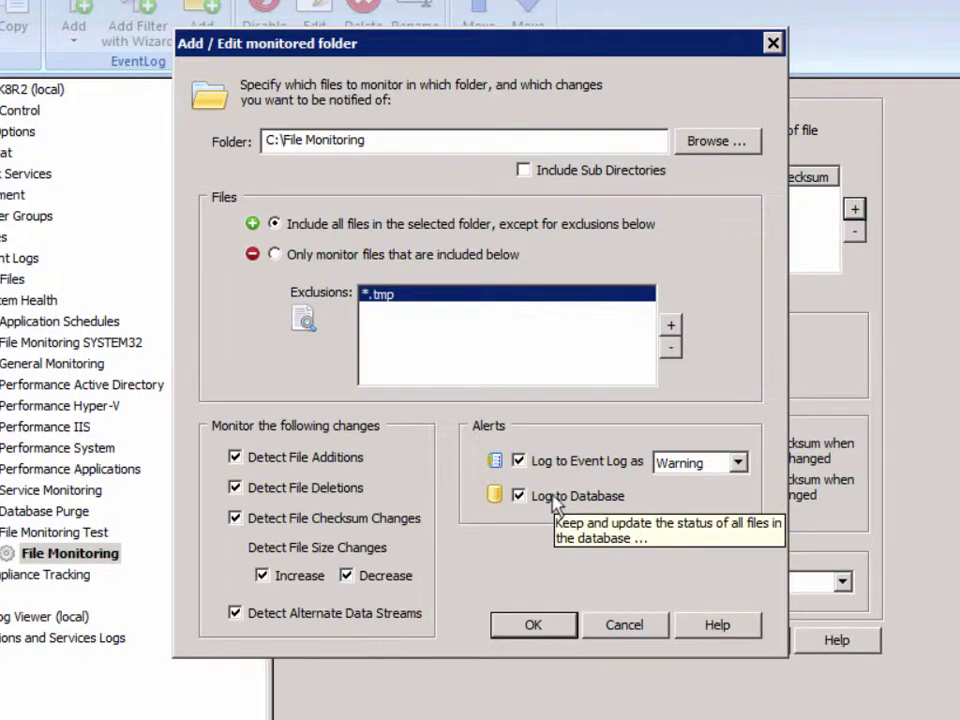
{"action": "left_click", "coordinate": [557, 627]}
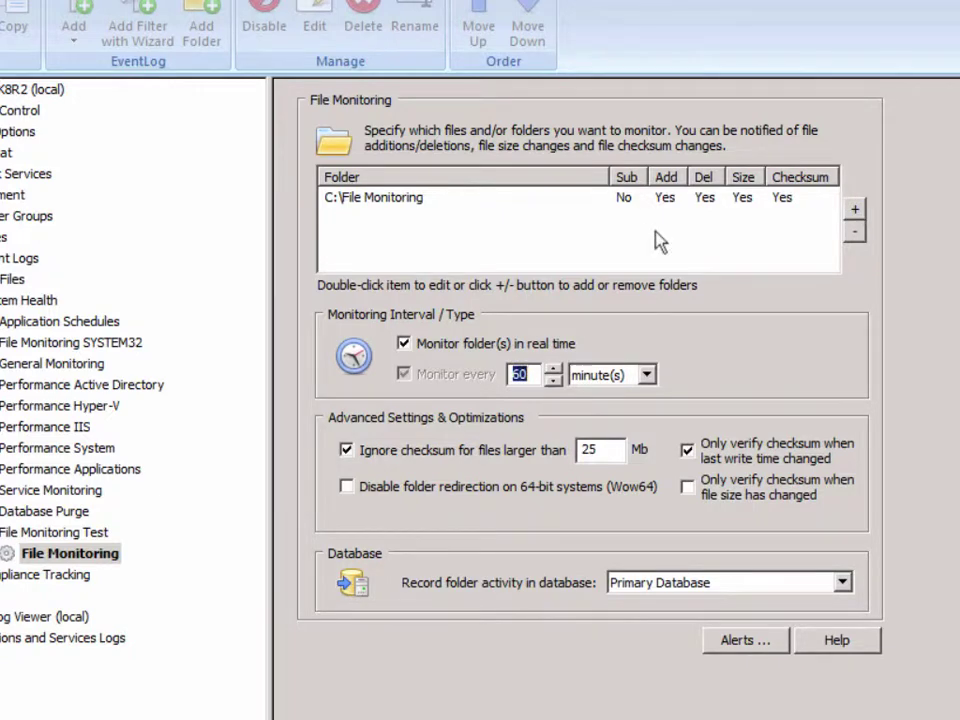
Set the folder monitoring interval to 5 minutes instead of 60.
{"action": "type", "text": "5"}
{"action": "key", "text": "Tab"}
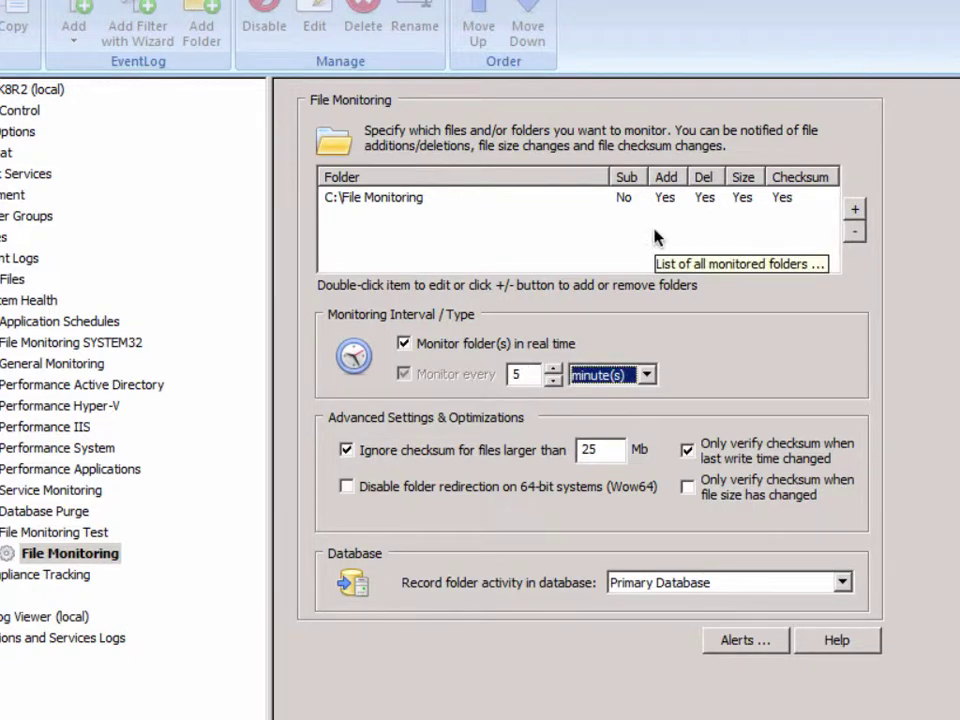
{"action": "left_click", "coordinate": [529, 374]}
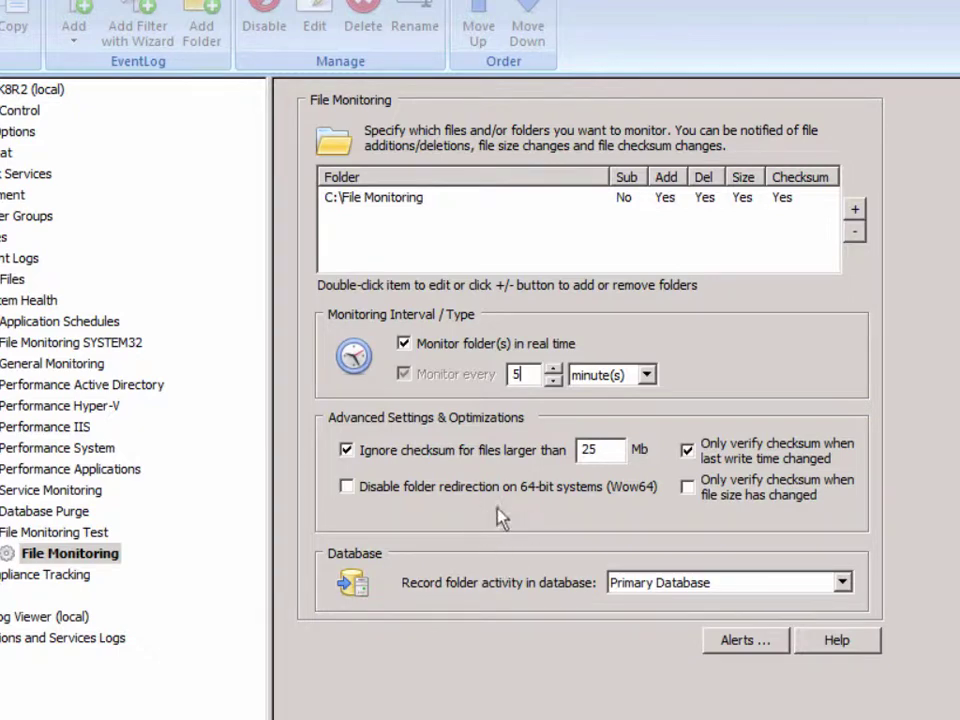
{"action": "mouse_move", "coordinate": [614, 502]}
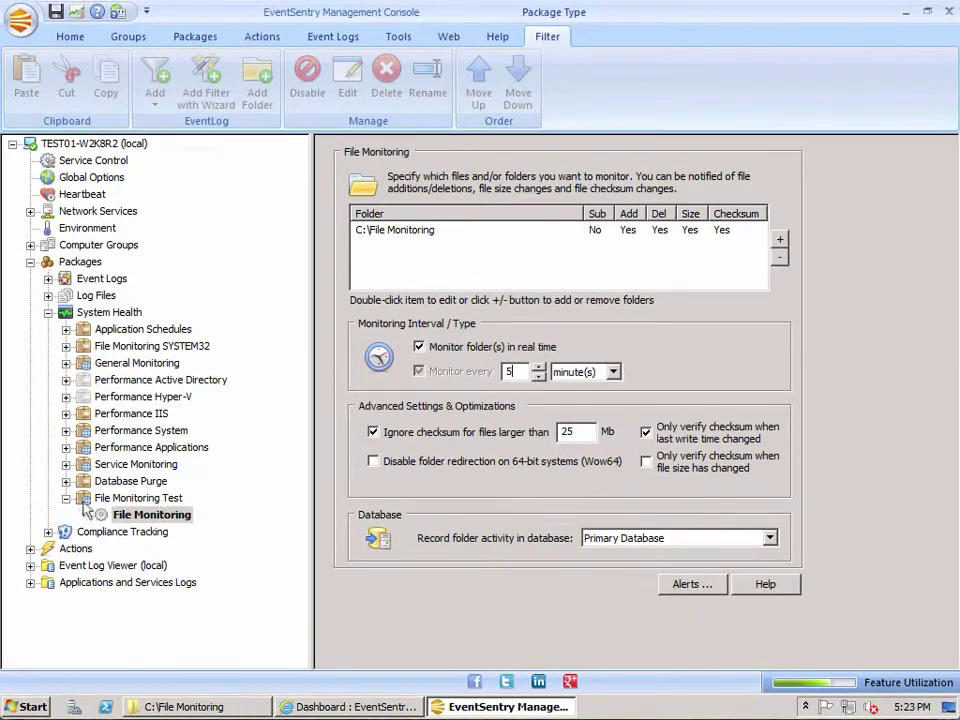
Open the File Monitoring Test package summary, save the configuration, and open the local Event Log Viewer.
{"action": "double_click", "coordinate": [90, 499]}
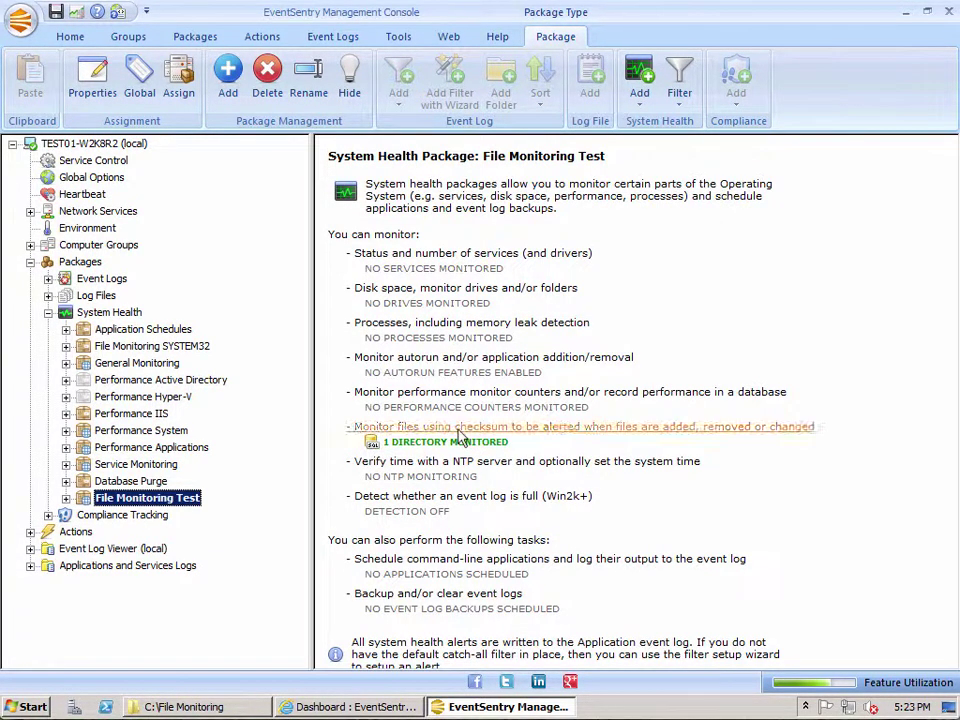
{"action": "left_click", "coordinate": [55, 13]}
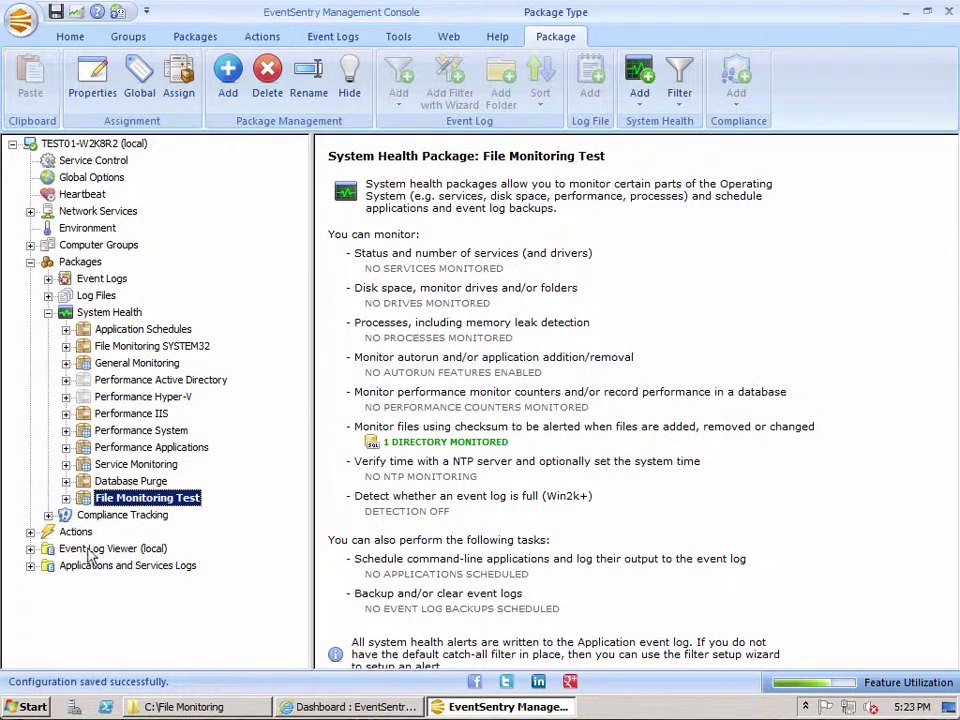
{"action": "left_click", "coordinate": [68, 549]}
{"action": "left_click", "coordinate": [48, 313]}
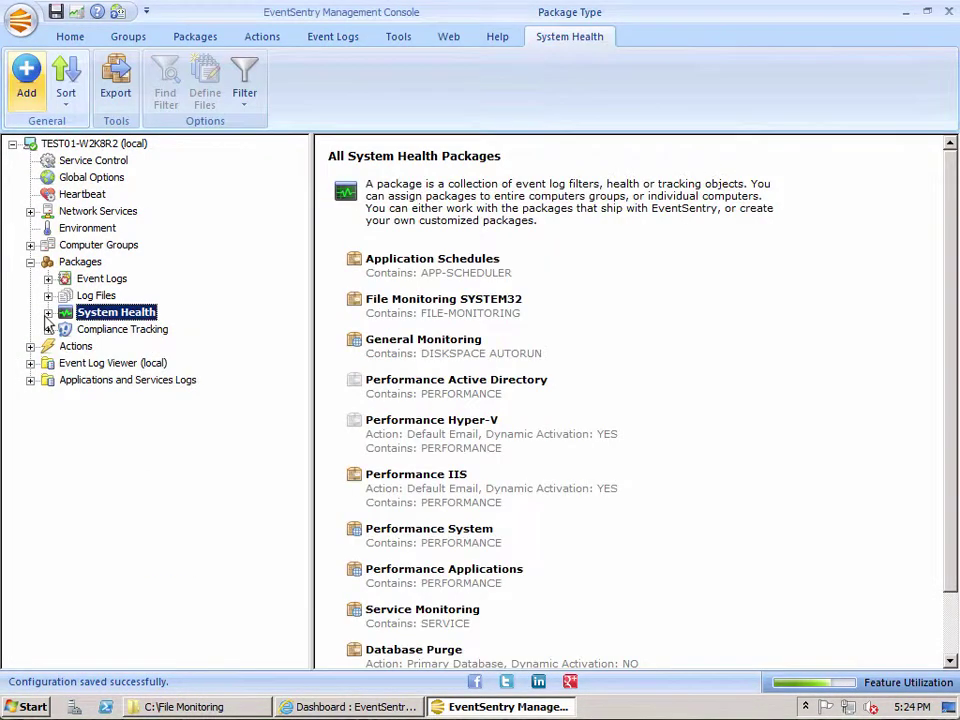
Open the Application event log, widen its list pane, and refresh to show the 5:24:13 PM events.
{"action": "double_click", "coordinate": [47, 365]}
{"action": "left_click", "coordinate": [89, 383]}
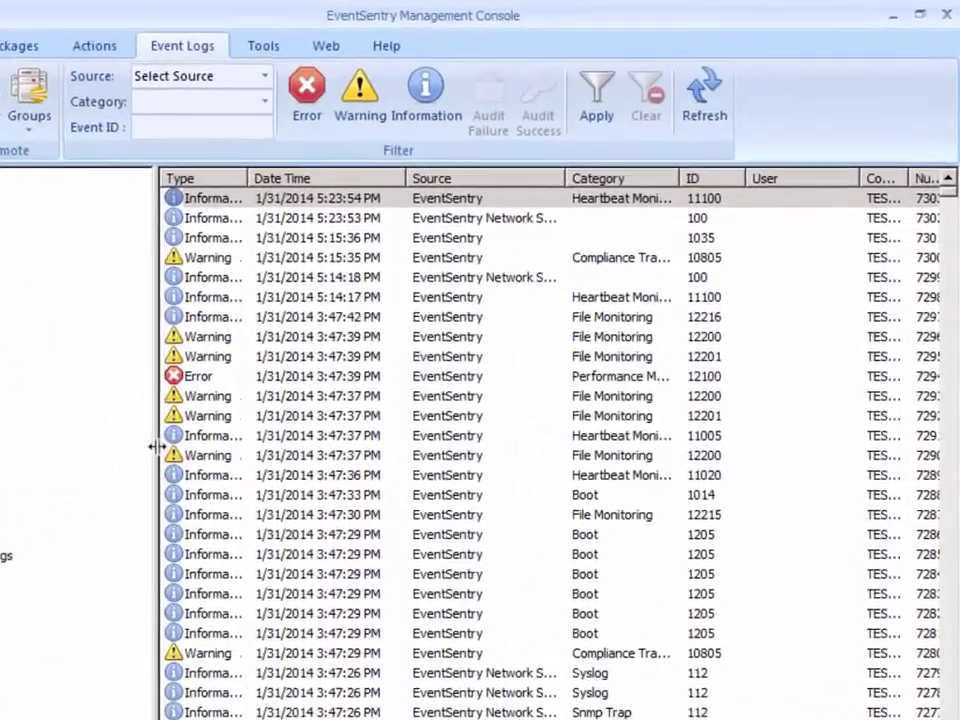
{"action": "left_click_drag", "start_coordinate": [312, 365], "coordinate": [271, 362]}
{"action": "left_click_drag", "start_coordinate": [99, 451], "coordinate": [56, 452]}
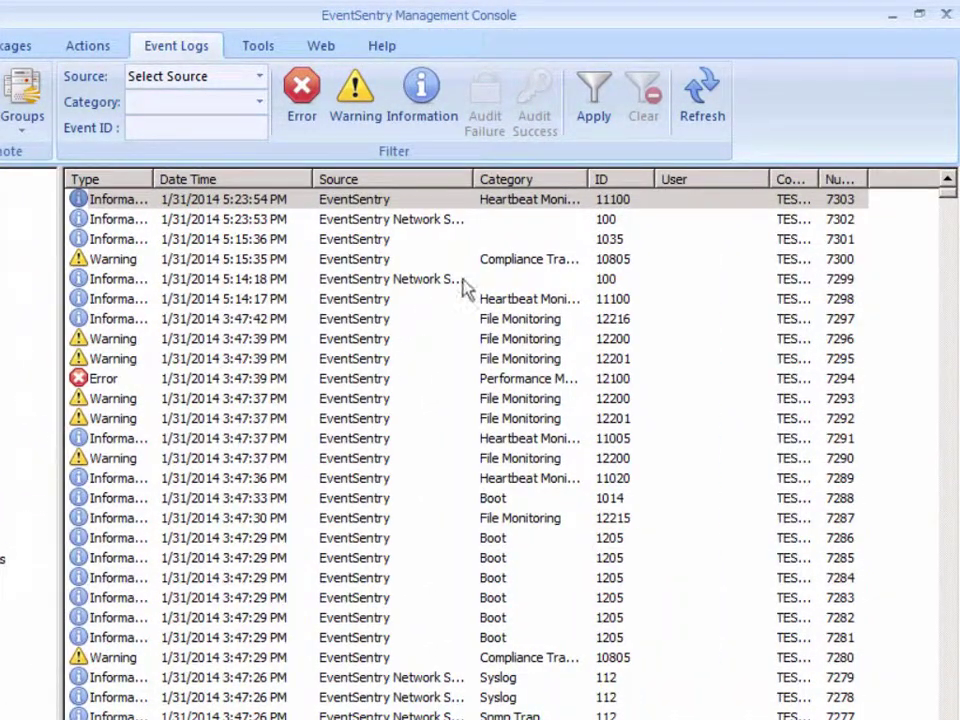
{"action": "left_click", "coordinate": [513, 242]}
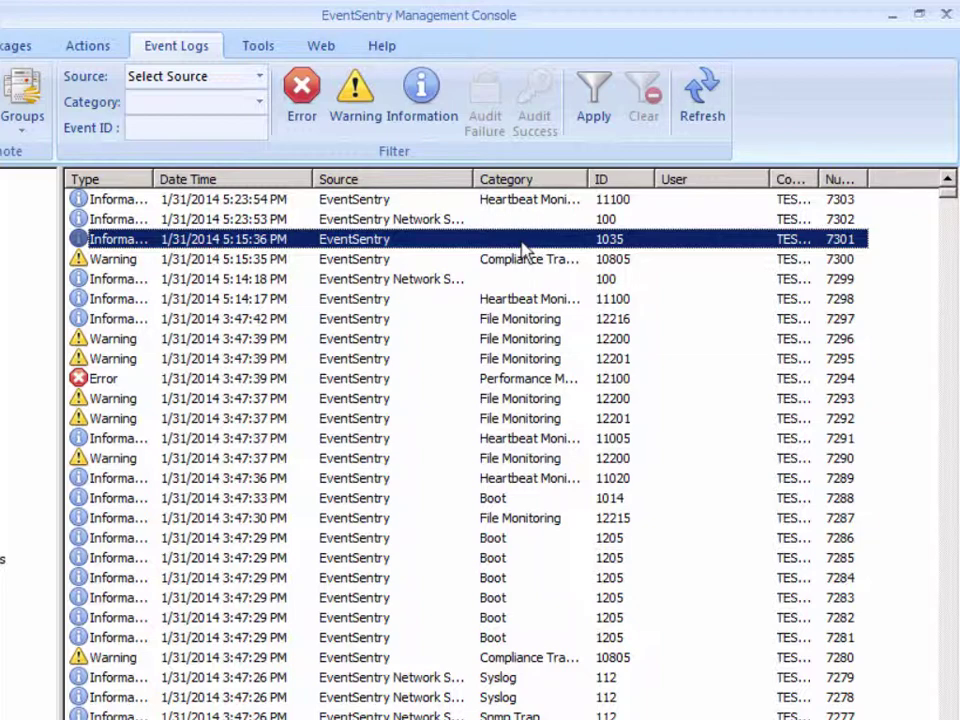
{"action": "left_click", "coordinate": [705, 105]}
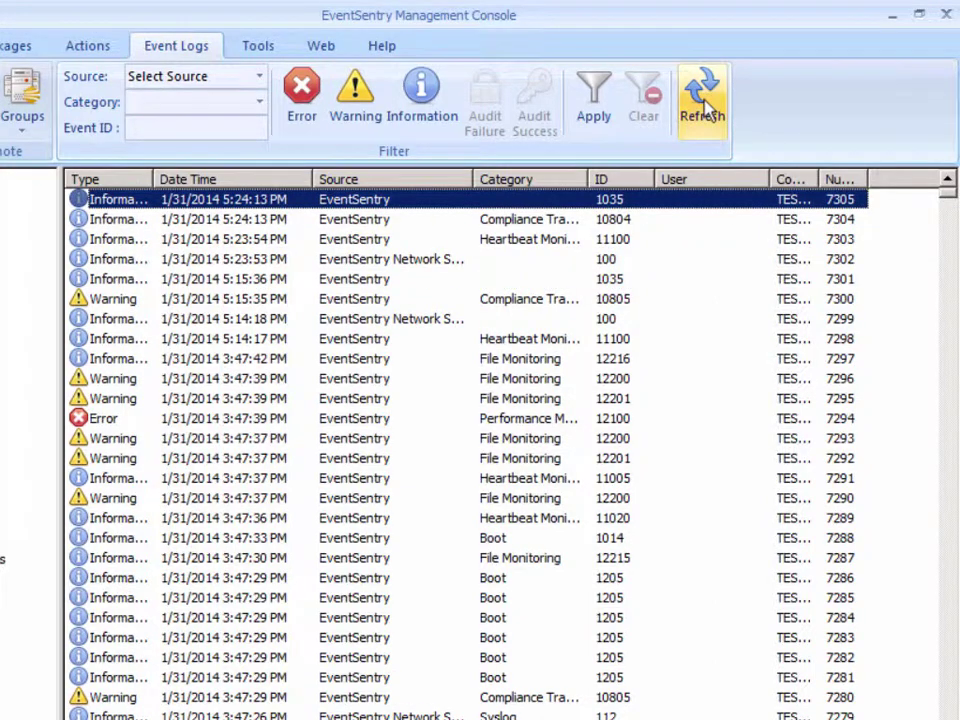
Open the newest event 1035, highlight File Monitoring Test (global) among its packages, and close it.
{"action": "double_click", "coordinate": [640, 205]}
{"action": "left_click_drag", "start_coordinate": [624, 242], "coordinate": [628, 380]}
{"action": "left_click", "coordinate": [256, 372]}
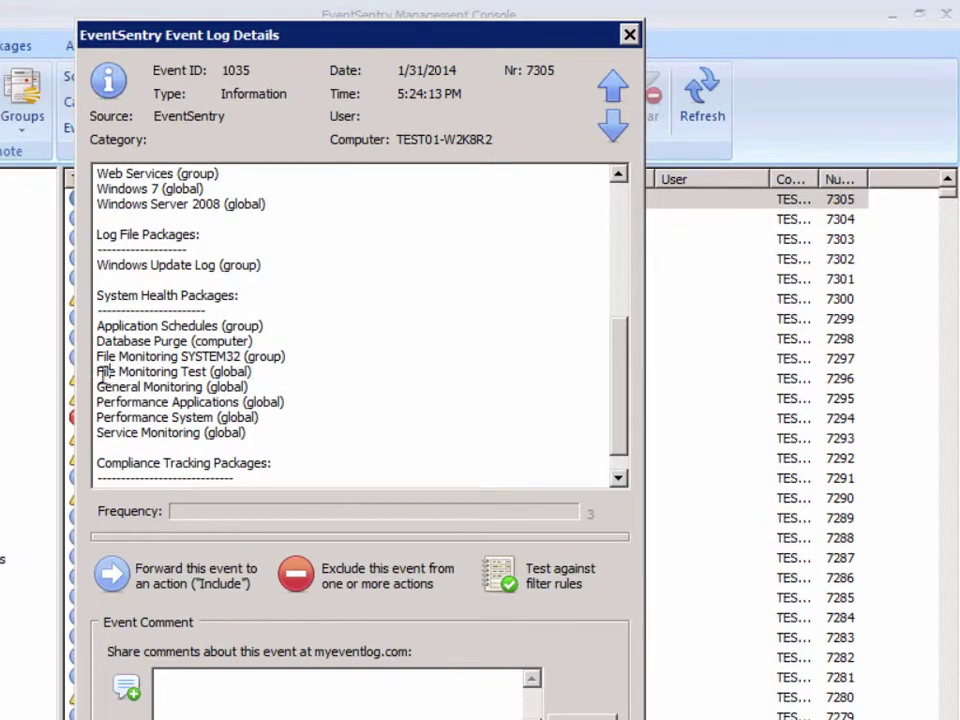
{"action": "left_click_drag", "start_coordinate": [97, 371], "coordinate": [270, 377]}
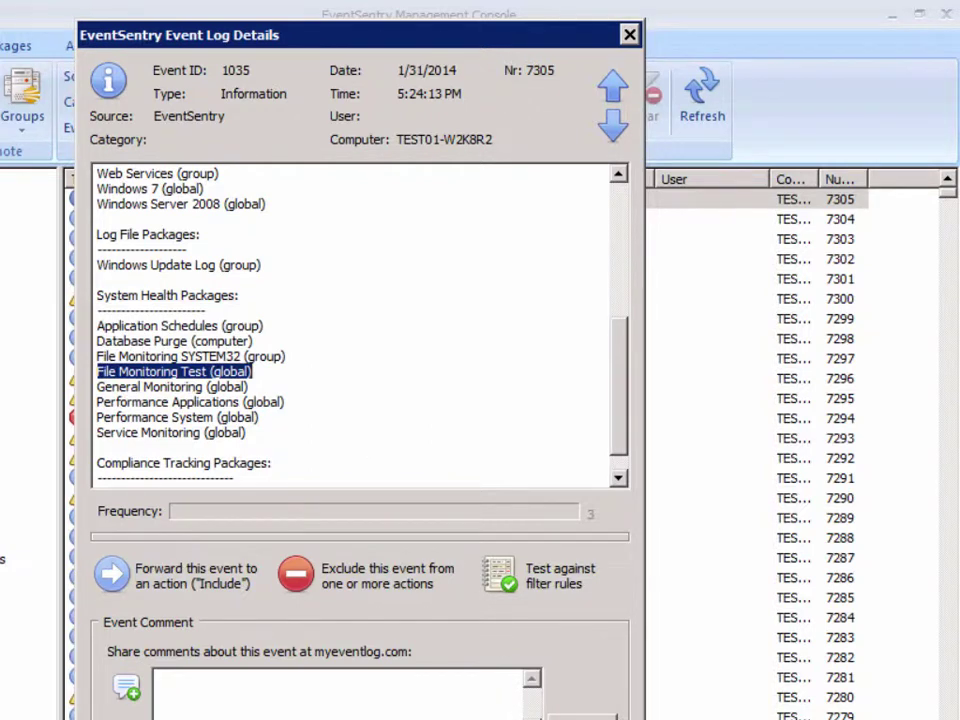
{"action": "key", "text": "Escape"}
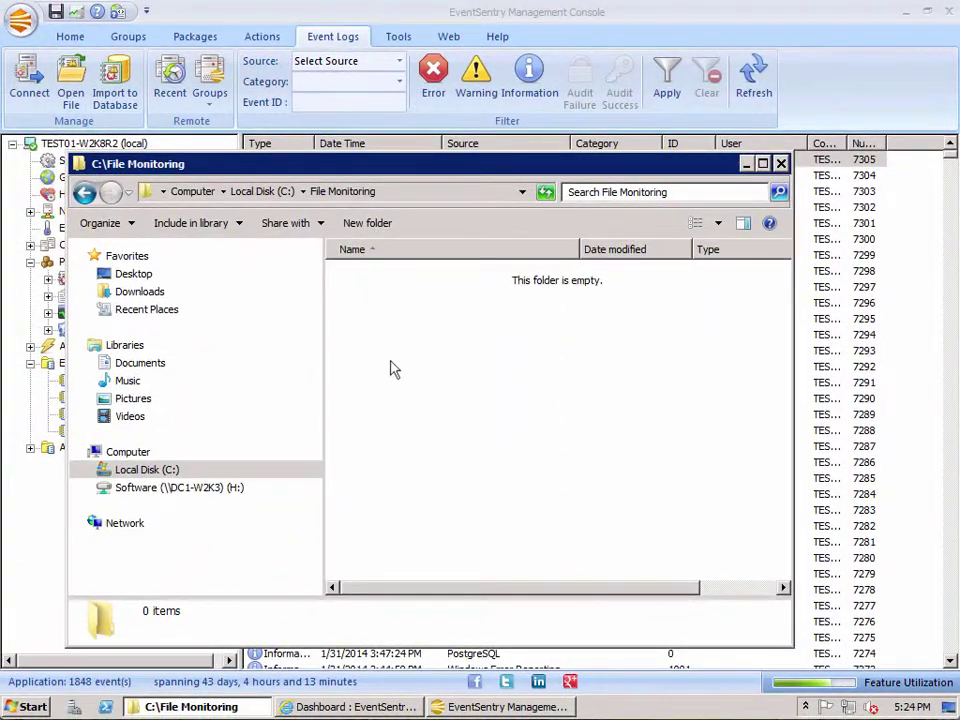
Launch Notepad with the Run prompt's 'notepad' command.
{"action": "right_click", "coordinate": [393, 368]}
{"action": "left_click", "coordinate": [369, 377]}
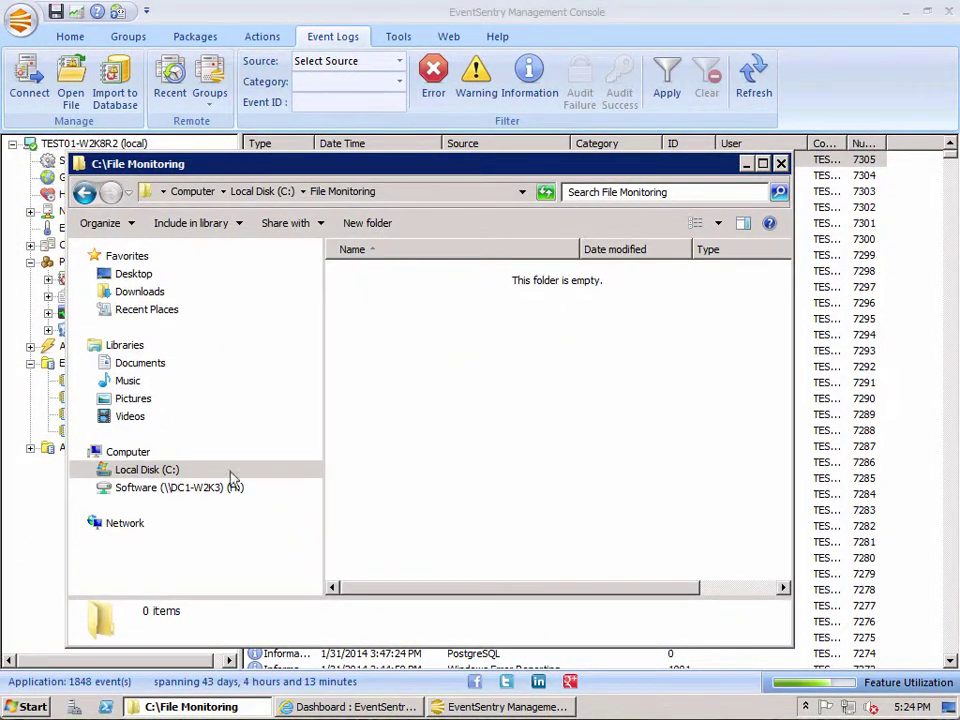
{"action": "left_click", "coordinate": [35, 706]}
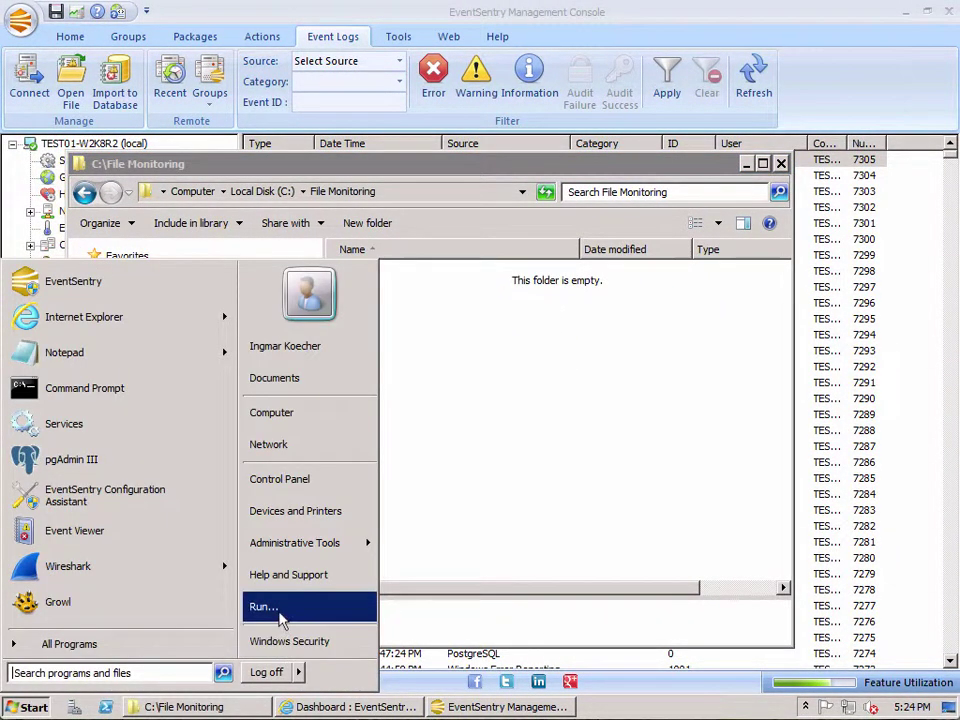
{"action": "left_click", "coordinate": [279, 620]}
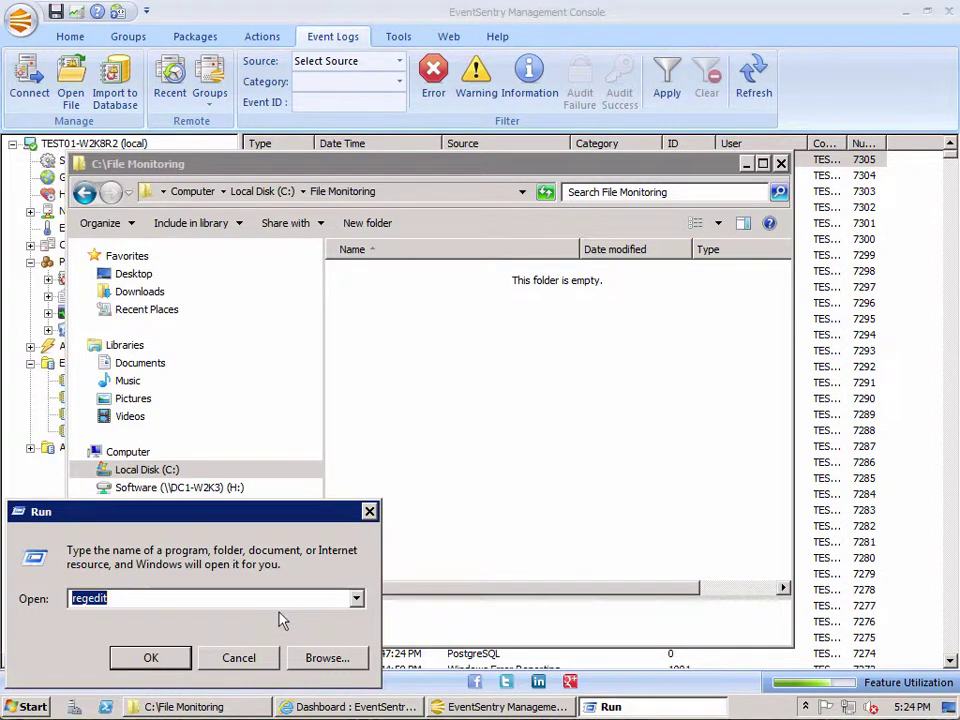
{"action": "type", "text": "notepad"}
{"action": "key", "text": "Return"}
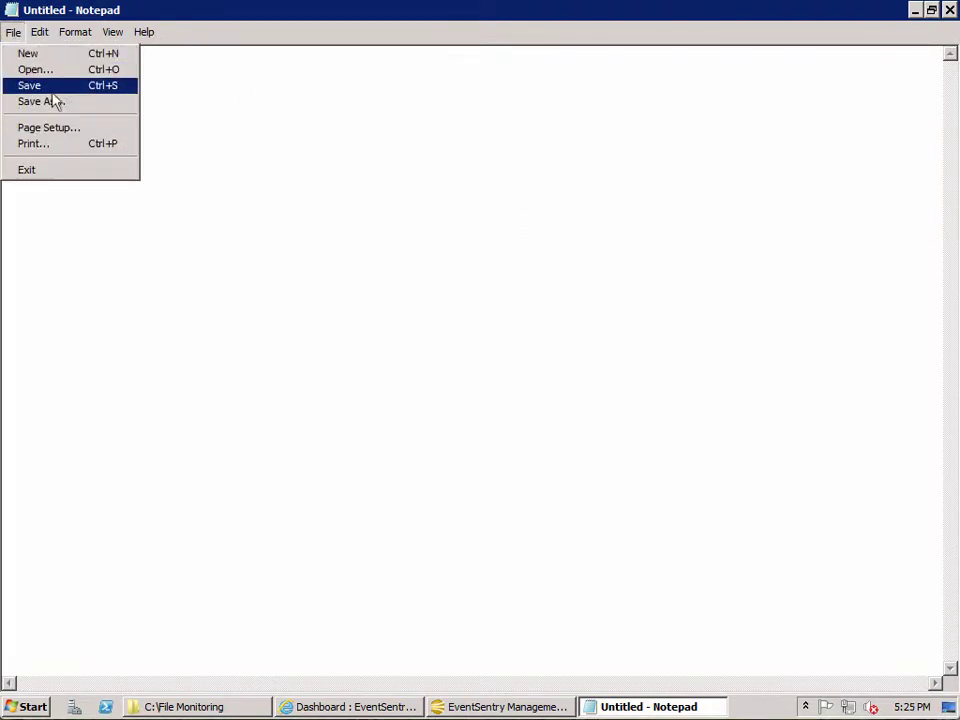
Save the note as test1.txt in the C:\File Monitoring folder.
{"action": "left_click", "coordinate": [55, 102]}
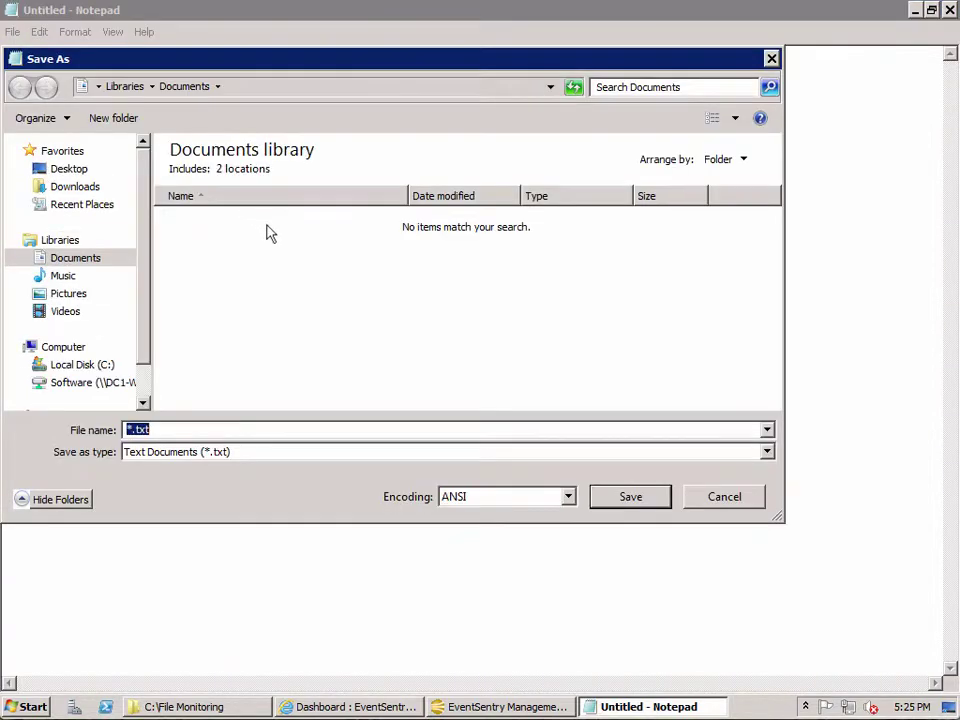
{"action": "left_click", "coordinate": [80, 365]}
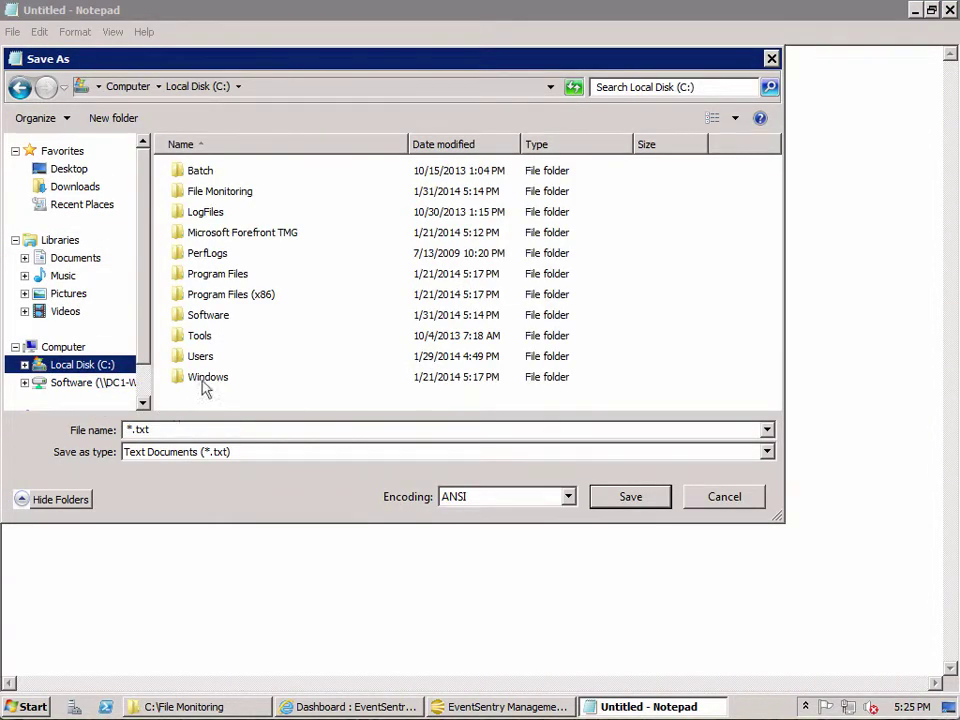
{"action": "double_click", "coordinate": [205, 192]}
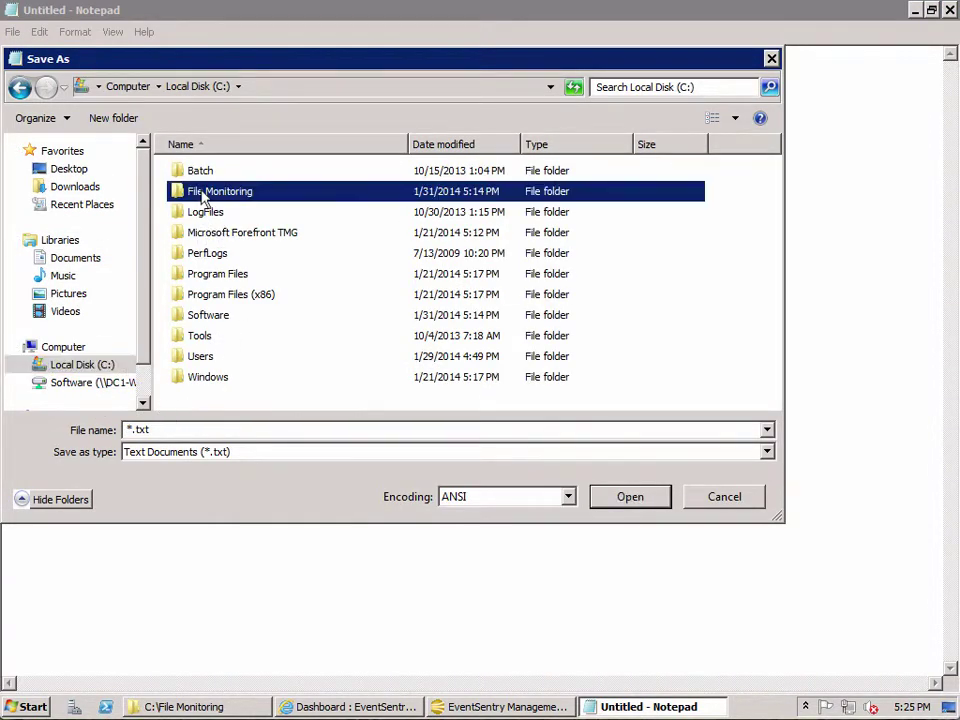
{"action": "left_click_drag", "start_coordinate": [173, 436], "coordinate": [120, 431]}
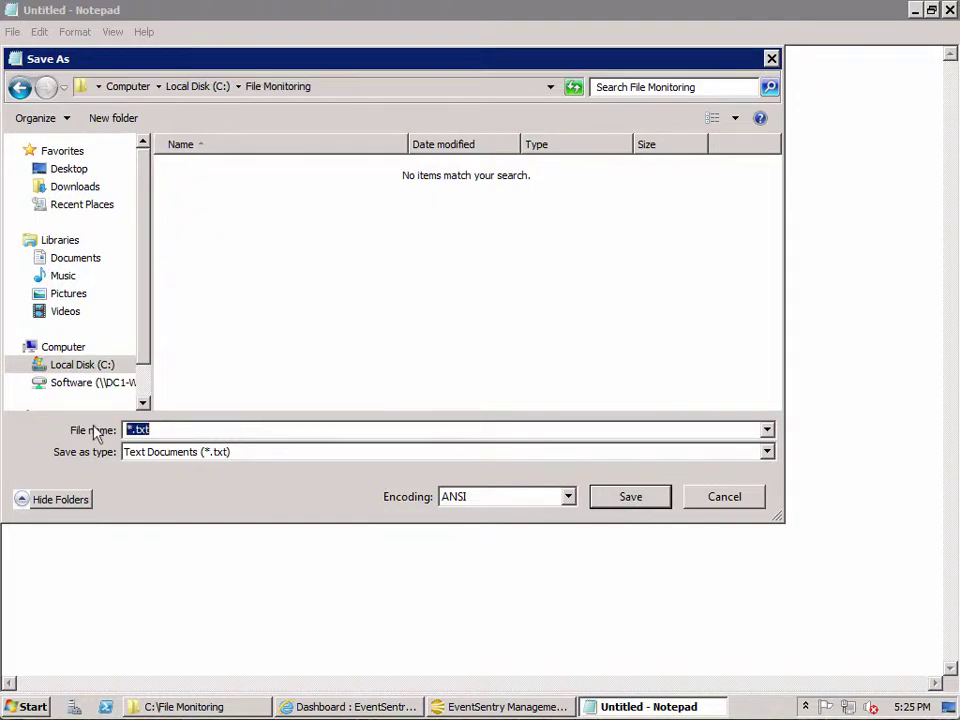
{"action": "type", "text": "test1.txt"}
{"action": "left_click", "coordinate": [634, 494]}
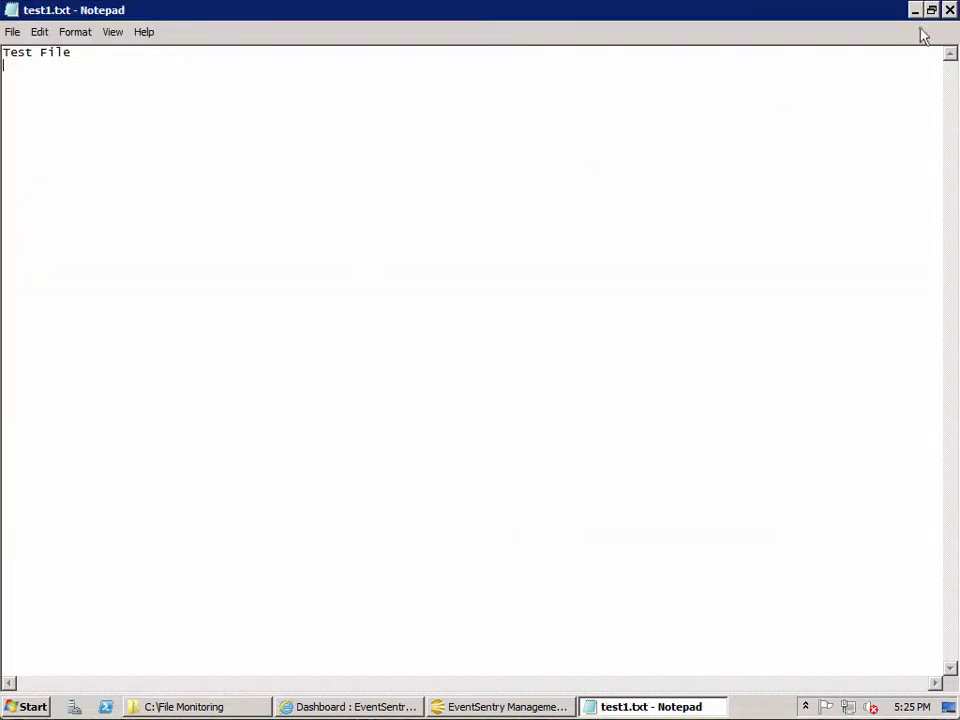
Close Notepad and open the 5:25:15 PM File Monitoring warning in the Application log.
{"action": "left_click", "coordinate": [949, 9]}
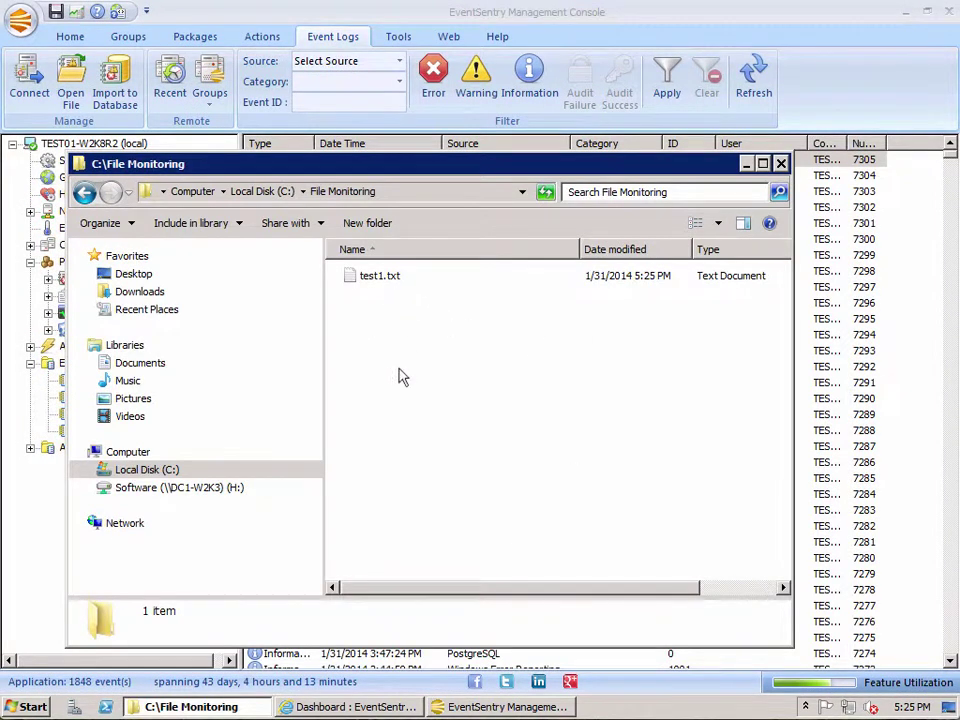
{"action": "left_click", "coordinate": [558, 13]}
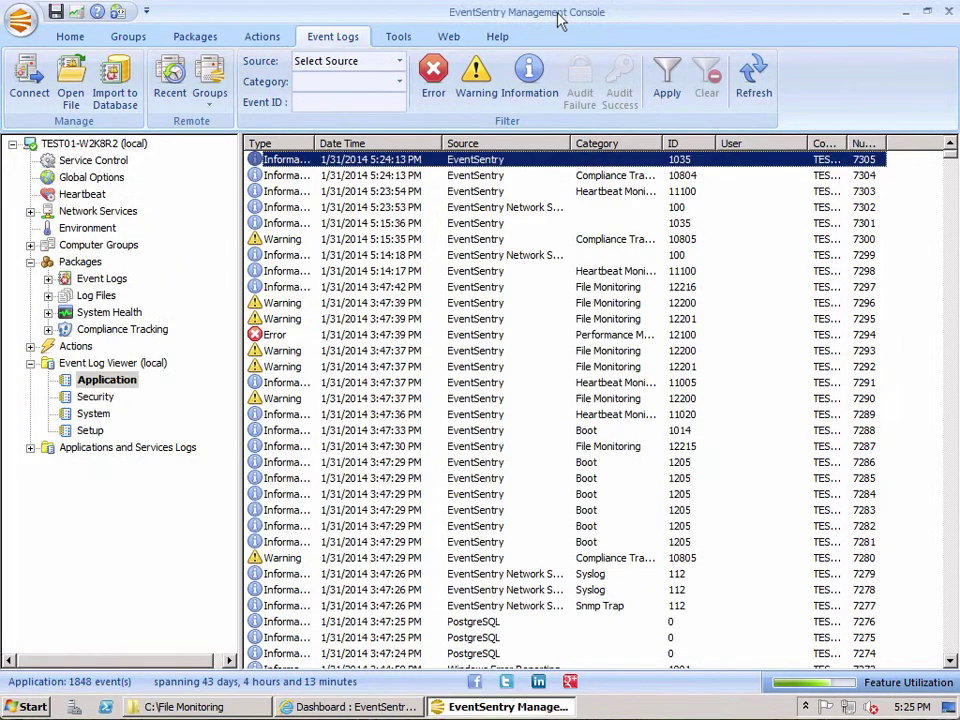
{"action": "left_click", "coordinate": [107, 381]}
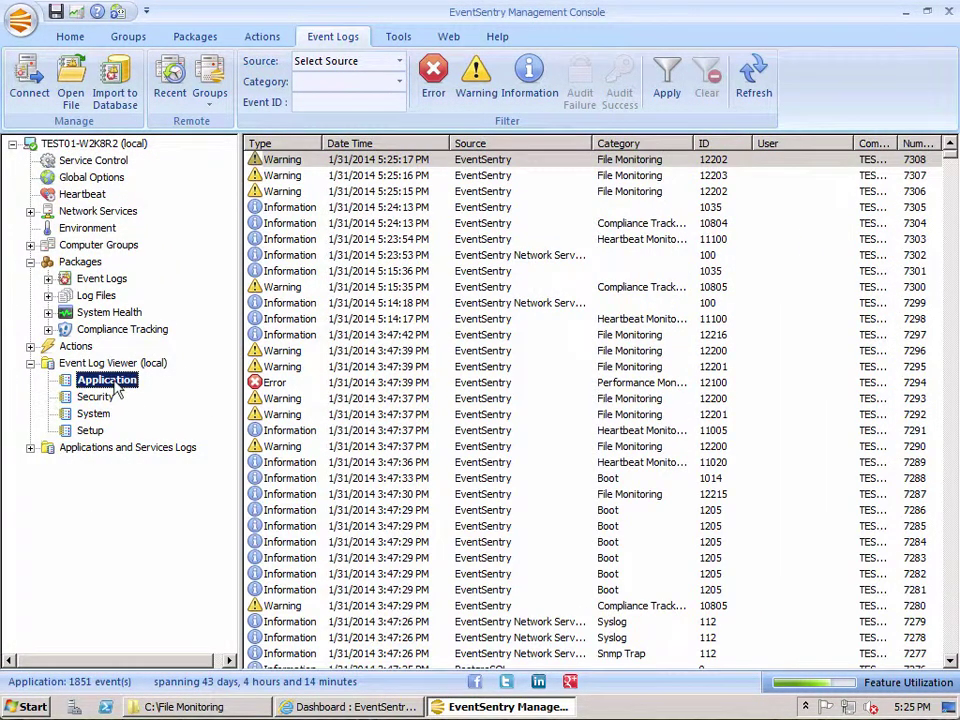
{"action": "left_click", "coordinate": [505, 194]}
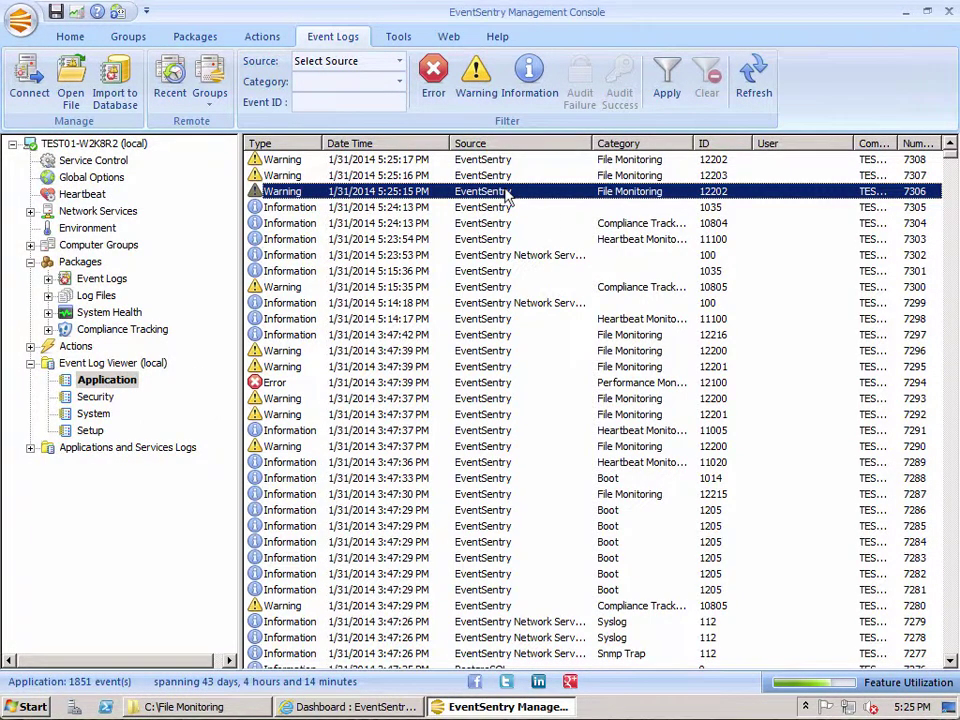
{"action": "double_click", "coordinate": [507, 196]}
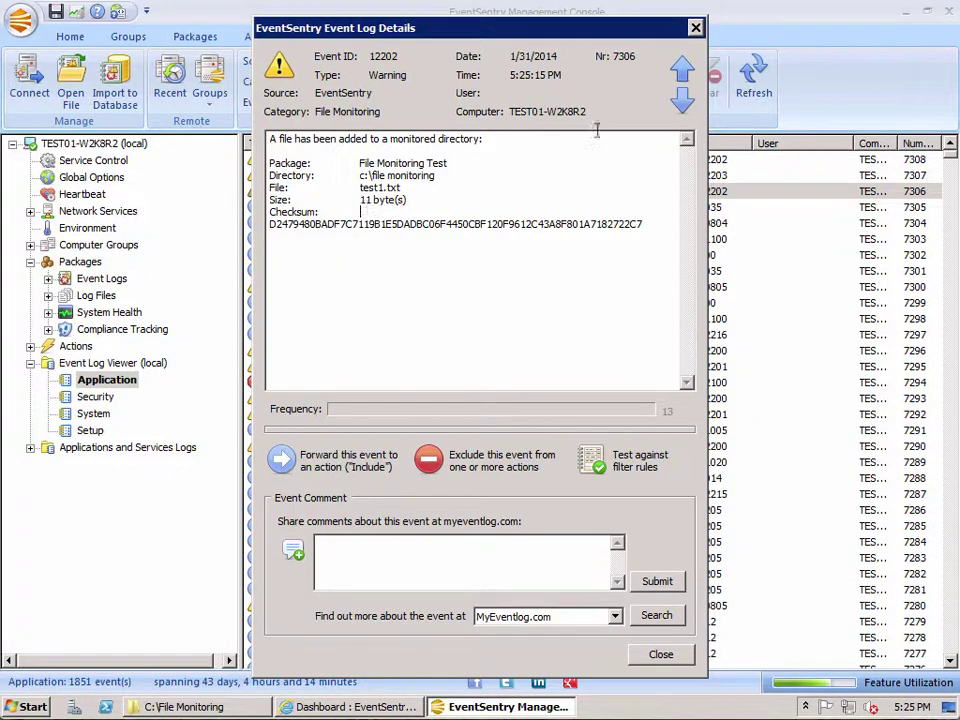
Browse to the test1.txt removed and re-added events, then close the details and refresh.
{"action": "left_click", "coordinate": [684, 72]}
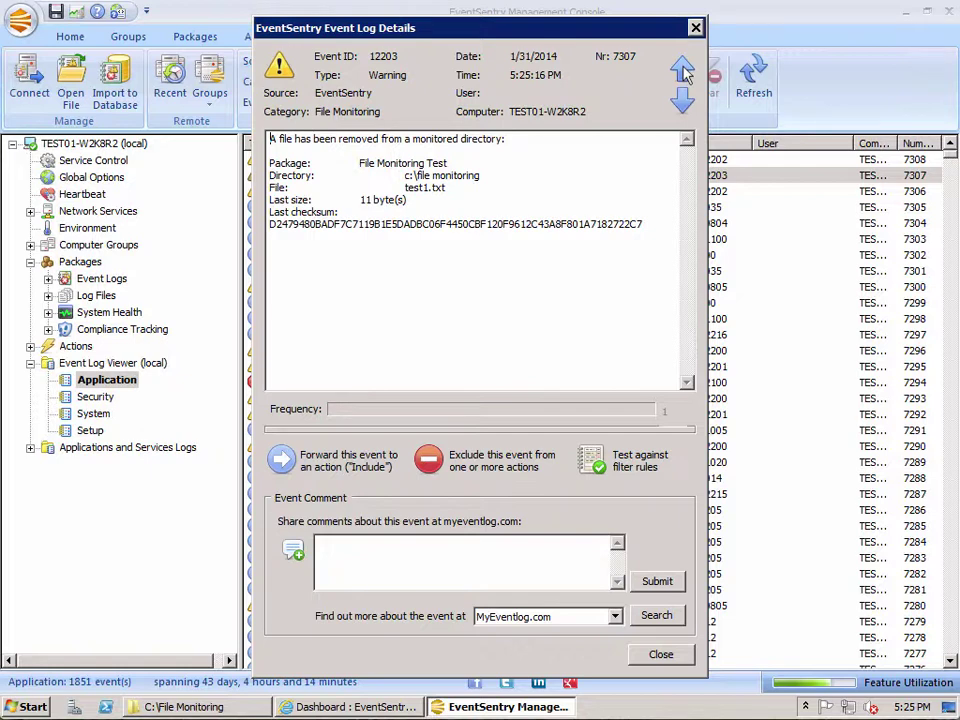
{"action": "left_click", "coordinate": [684, 72]}
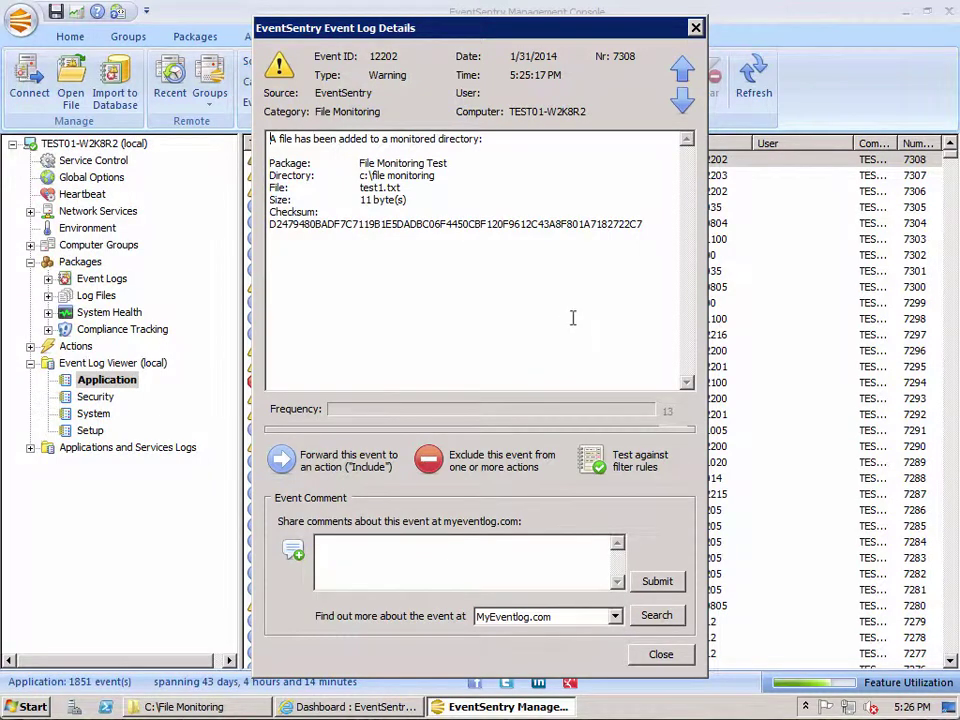
{"action": "left_click", "coordinate": [661, 655]}
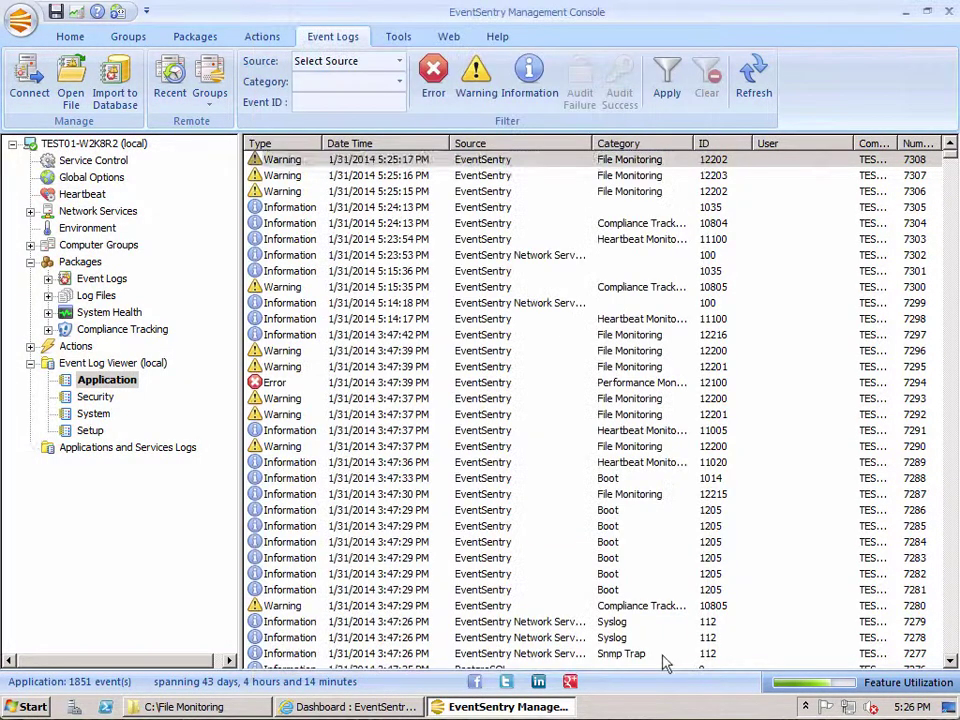
{"action": "left_click", "coordinate": [756, 84]}
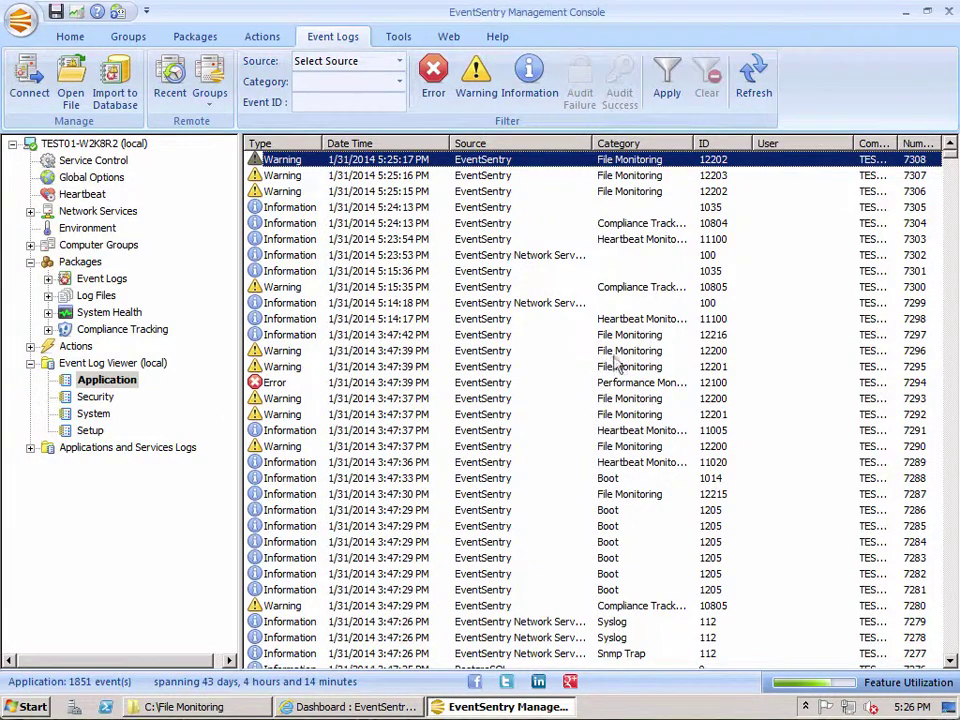
Show the detailed File Checksum History filtered to c:\file monitoring.
{"action": "left_click", "coordinate": [346, 707]}
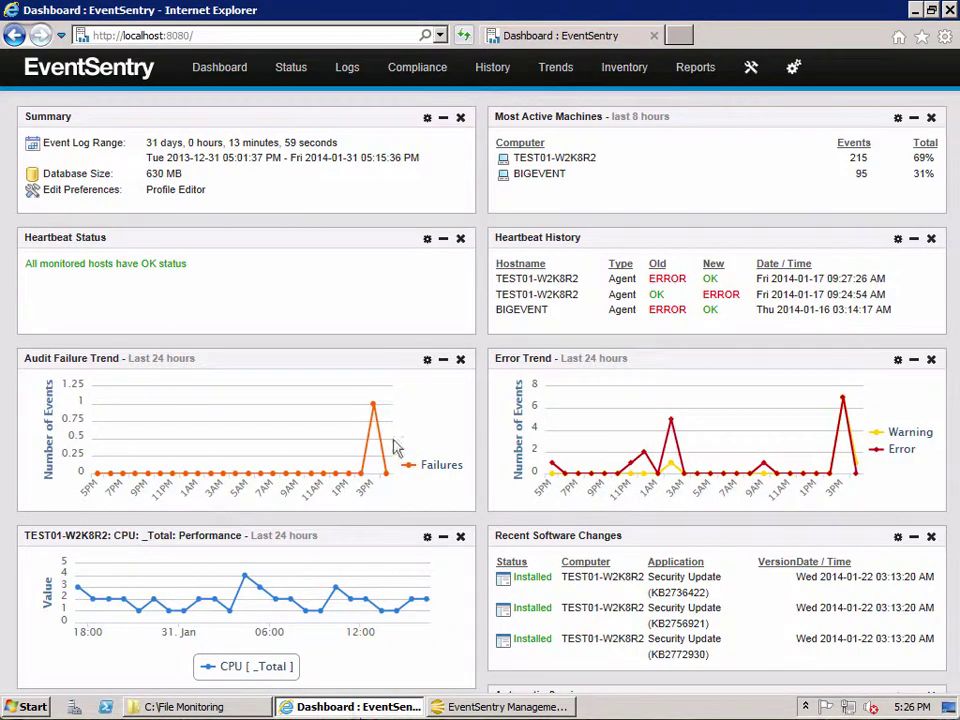
{"action": "mouse_move", "coordinate": [497, 74]}
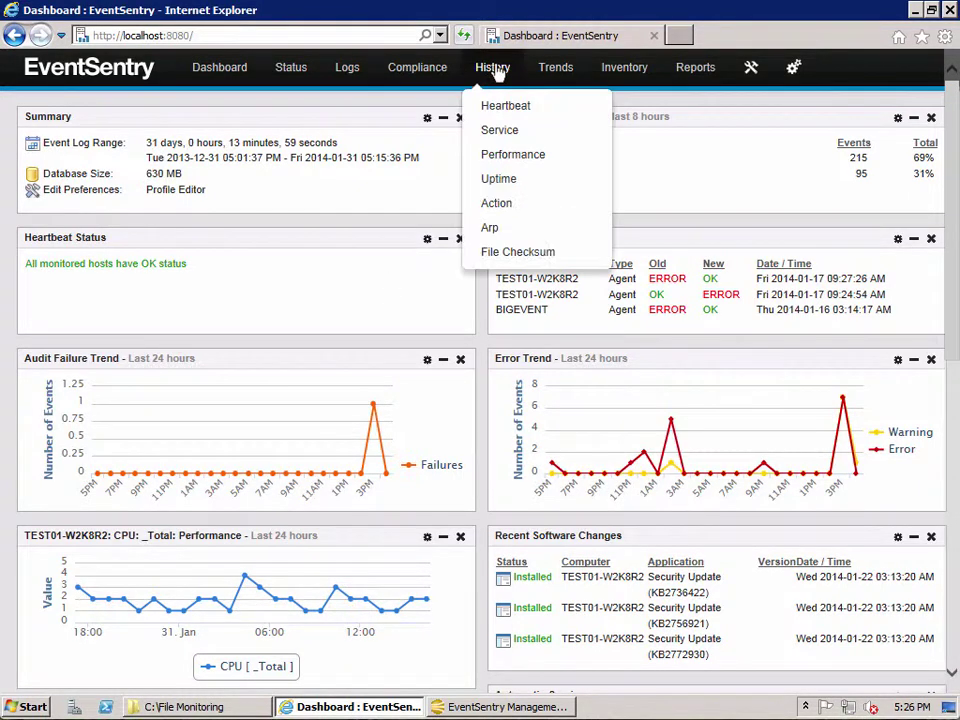
{"action": "left_click", "coordinate": [549, 258]}
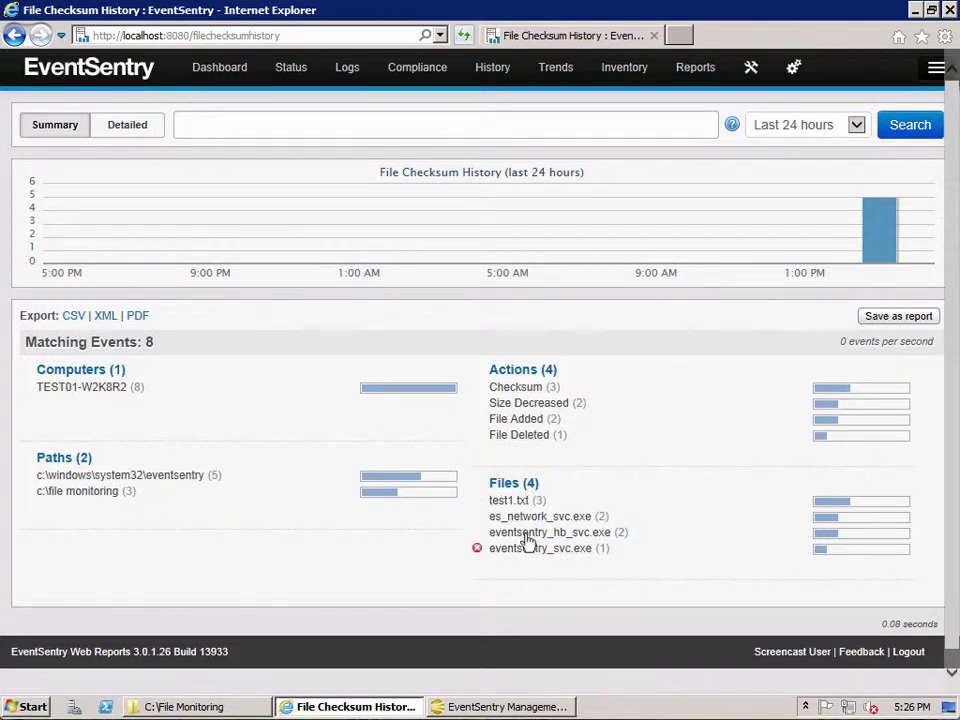
{"action": "left_click", "coordinate": [93, 492]}
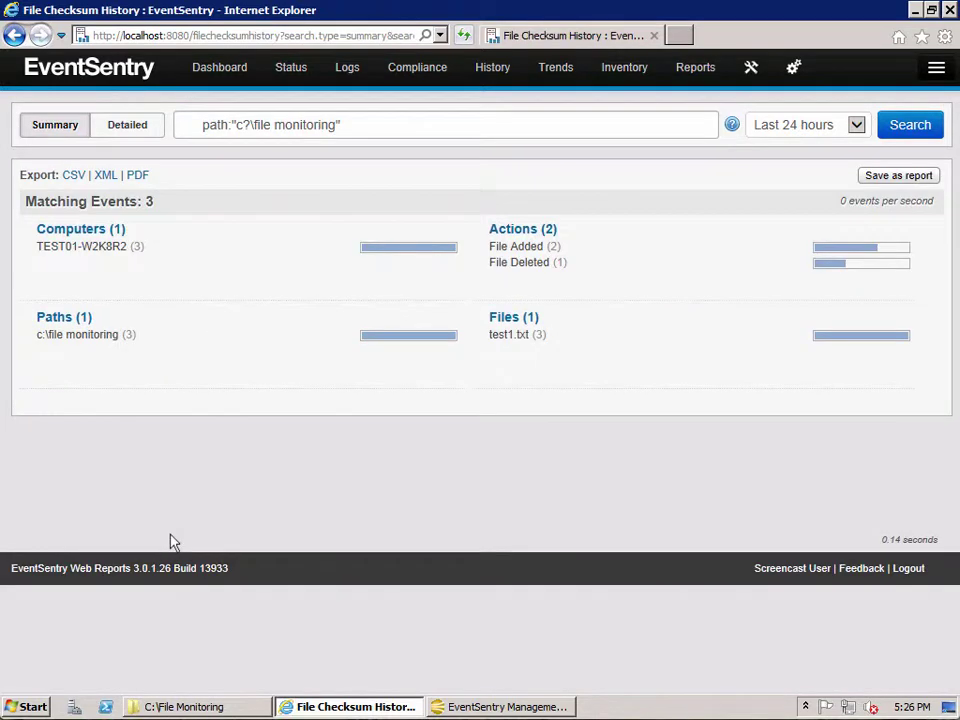
{"action": "left_click", "coordinate": [131, 127]}
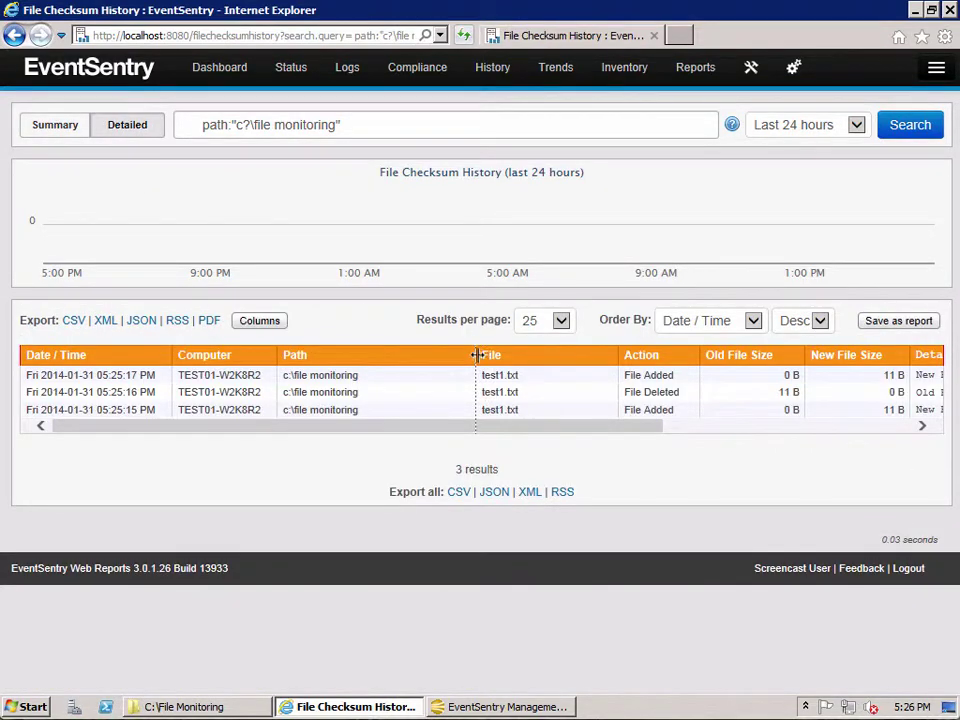
Narrow the Path and File columns so more report columns fit.
{"action": "left_click_drag", "start_coordinate": [476, 356], "coordinate": [377, 356]}
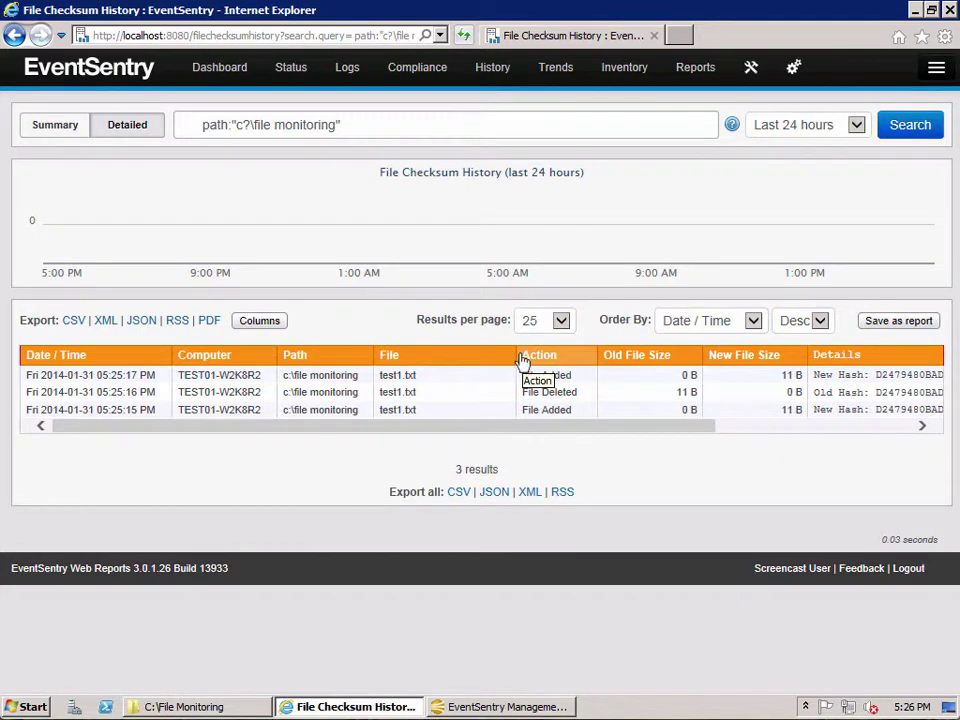
{"action": "left_click_drag", "start_coordinate": [516, 356], "coordinate": [426, 358]}
{"action": "left_click_drag", "start_coordinate": [647, 430], "coordinate": [450, 443]}
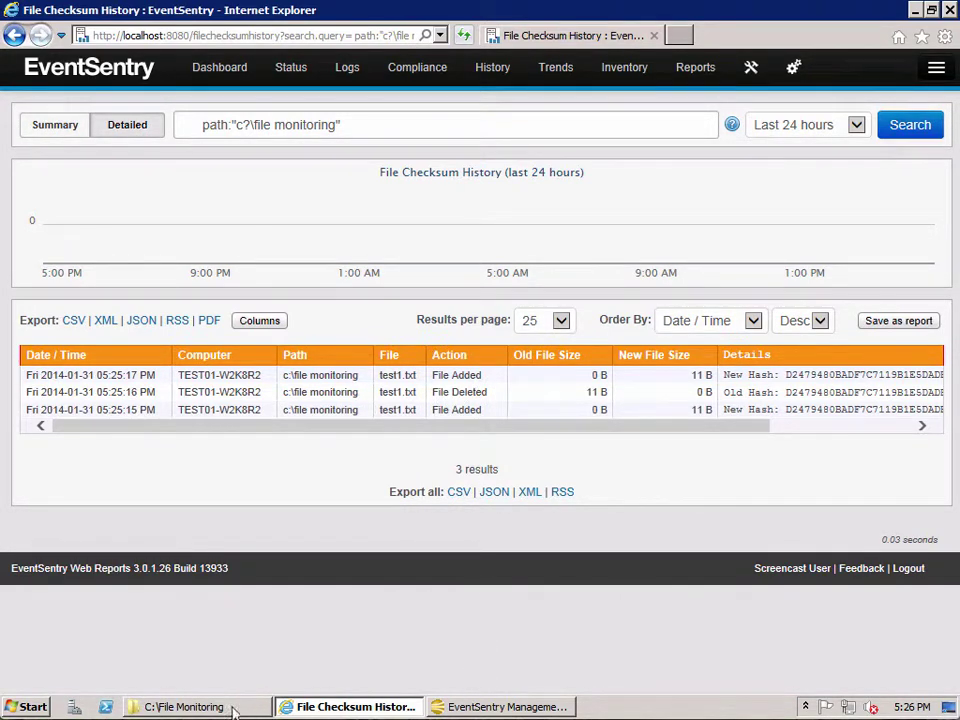
Add the line 'Changed' to test1.txt in Notepad and save it on closing.
{"action": "left_click", "coordinate": [233, 708]}
{"action": "double_click", "coordinate": [369, 280]}
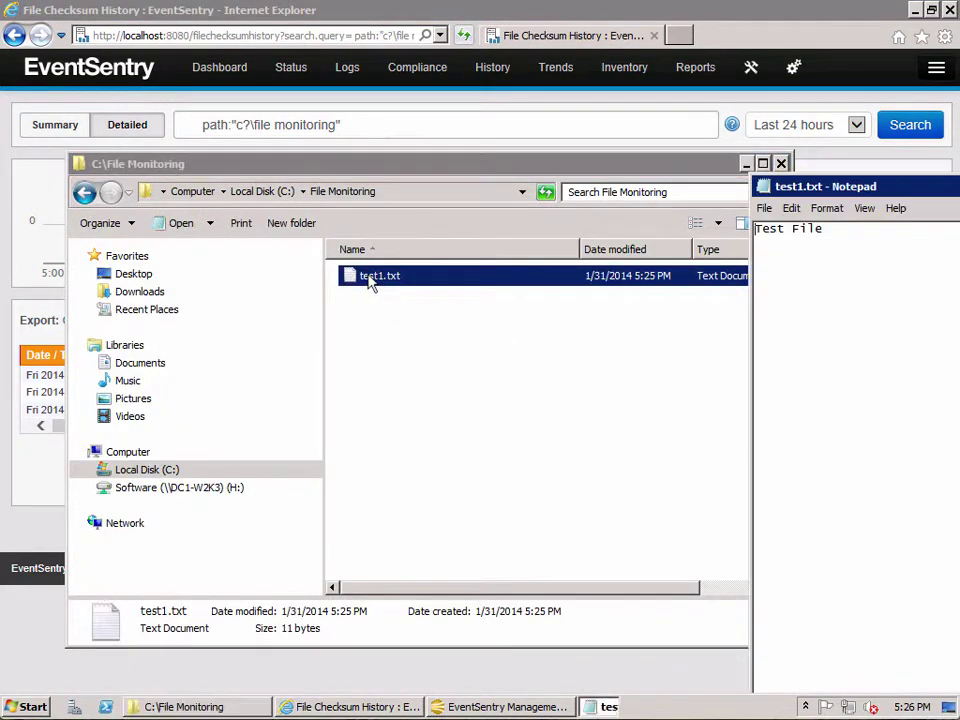
{"action": "left_click_drag", "start_coordinate": [790, 186], "coordinate": [404, 176]}
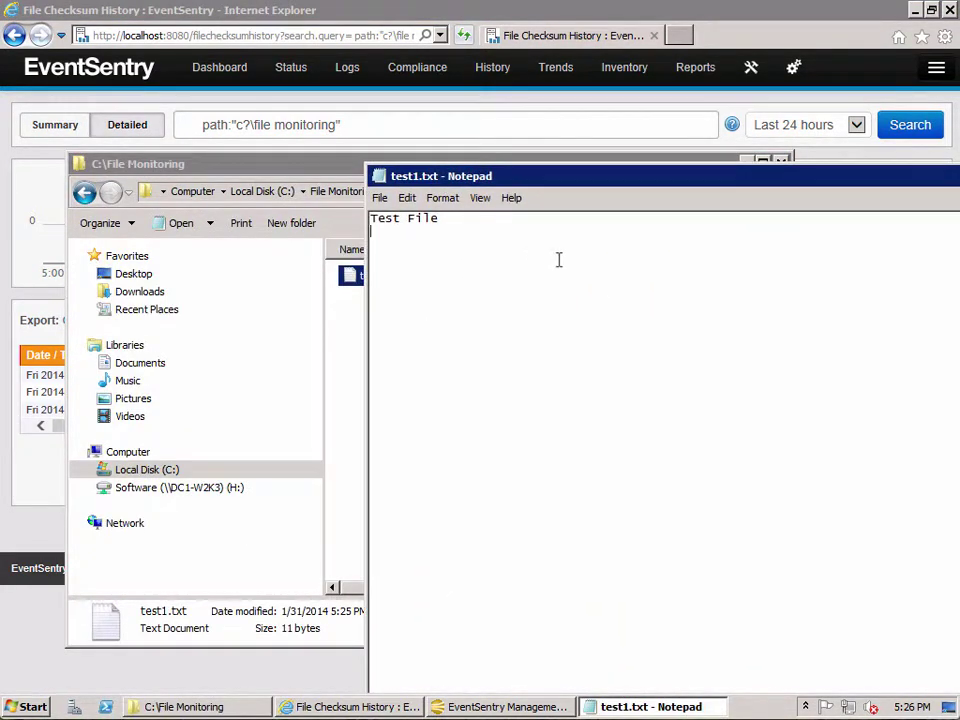
{"action": "type", "text": "Changed"}
{"action": "key", "text": "Return"}
{"action": "key", "text": "alt+F4"}
{"action": "left_click", "coordinate": [470, 368]}
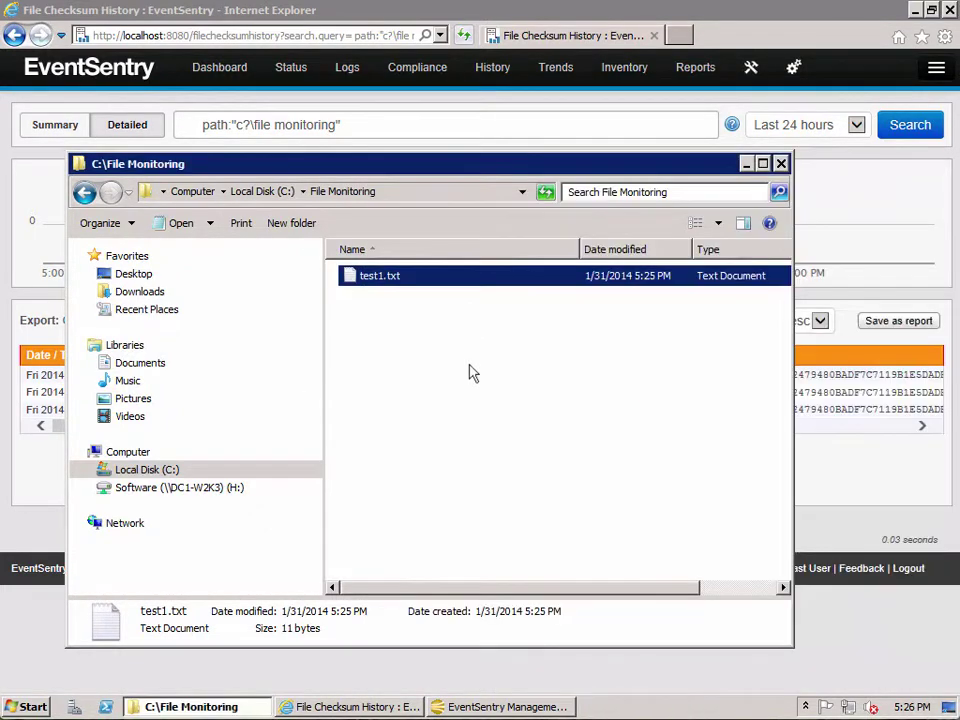
{"action": "left_click", "coordinate": [838, 534]}
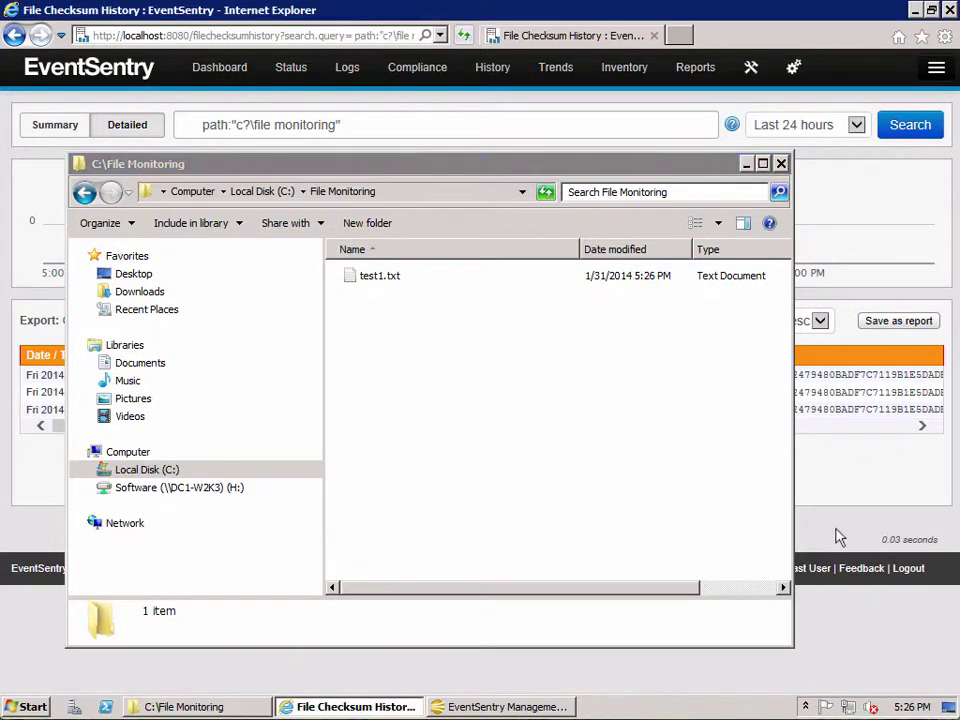
Rerun the checksum history search and add the Action column to the results table.
{"action": "left_click", "coordinate": [922, 125]}
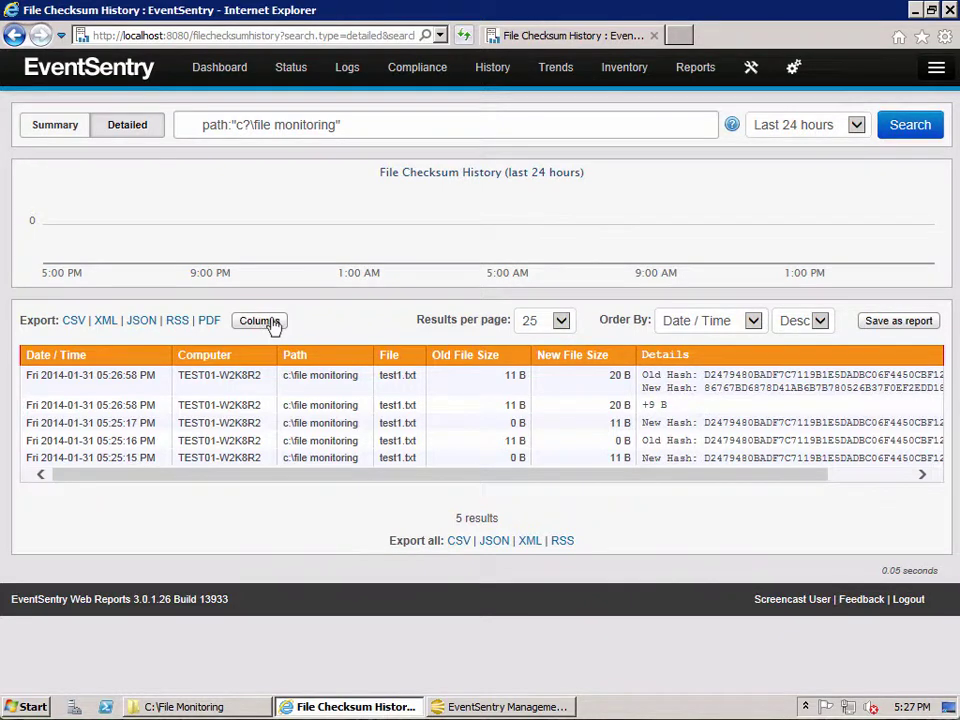
{"action": "left_click_drag", "start_coordinate": [256, 478], "coordinate": [607, 500]}
{"action": "left_click_drag", "start_coordinate": [676, 507], "coordinate": [182, 422]}
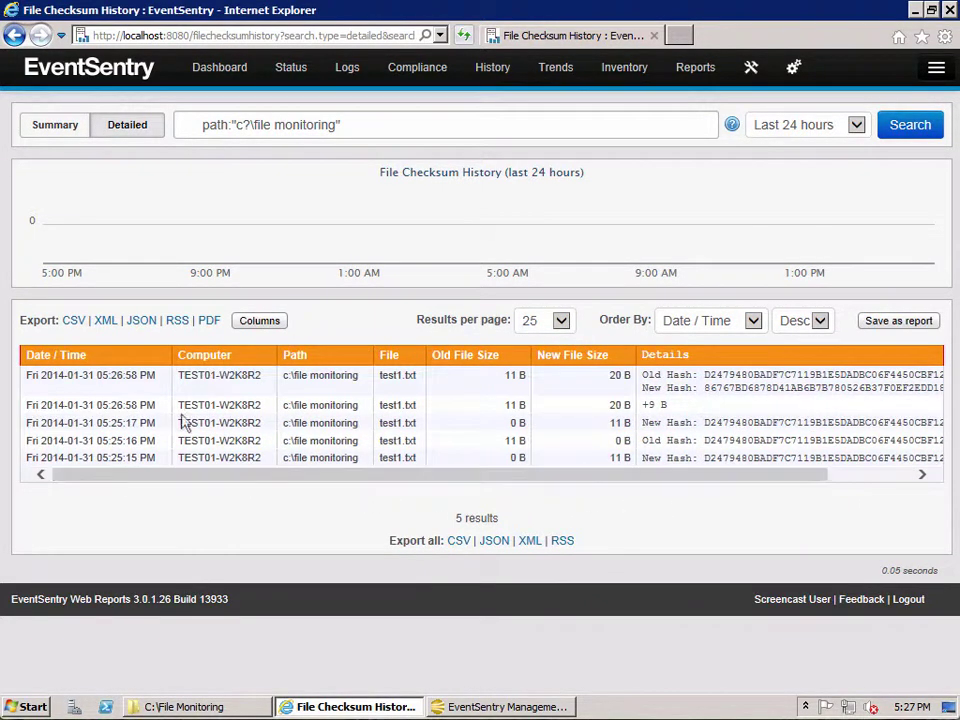
{"action": "left_click", "coordinate": [256, 322]}
{"action": "left_click", "coordinate": [248, 386]}
{"action": "left_click", "coordinate": [62, 414]}
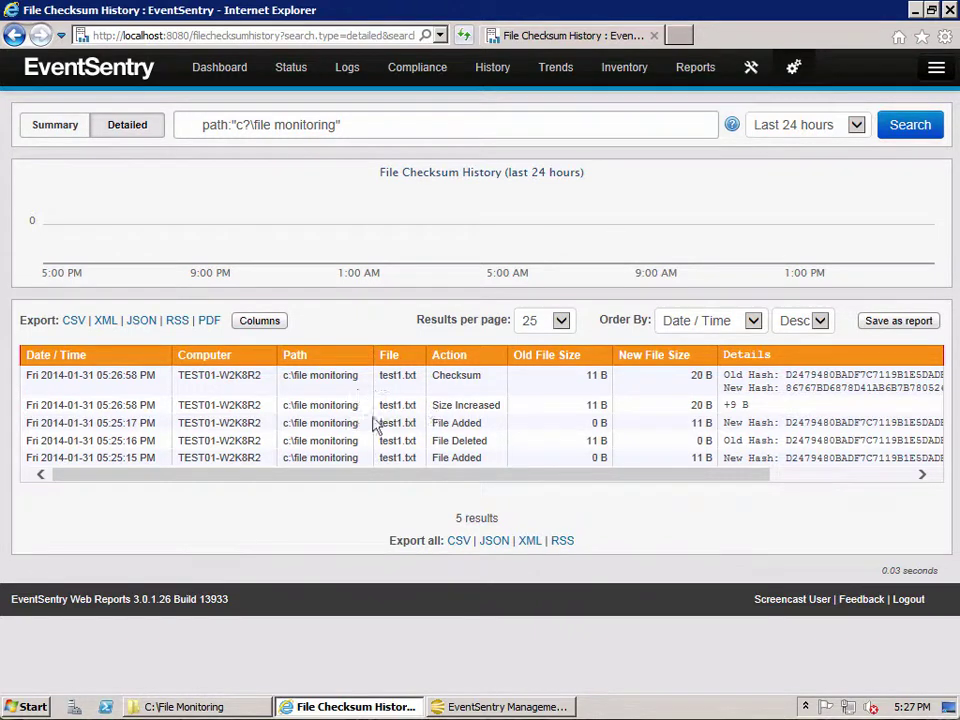
Delete the word 'Changed' from test1.txt and save the file.
{"action": "left_click", "coordinate": [195, 709]}
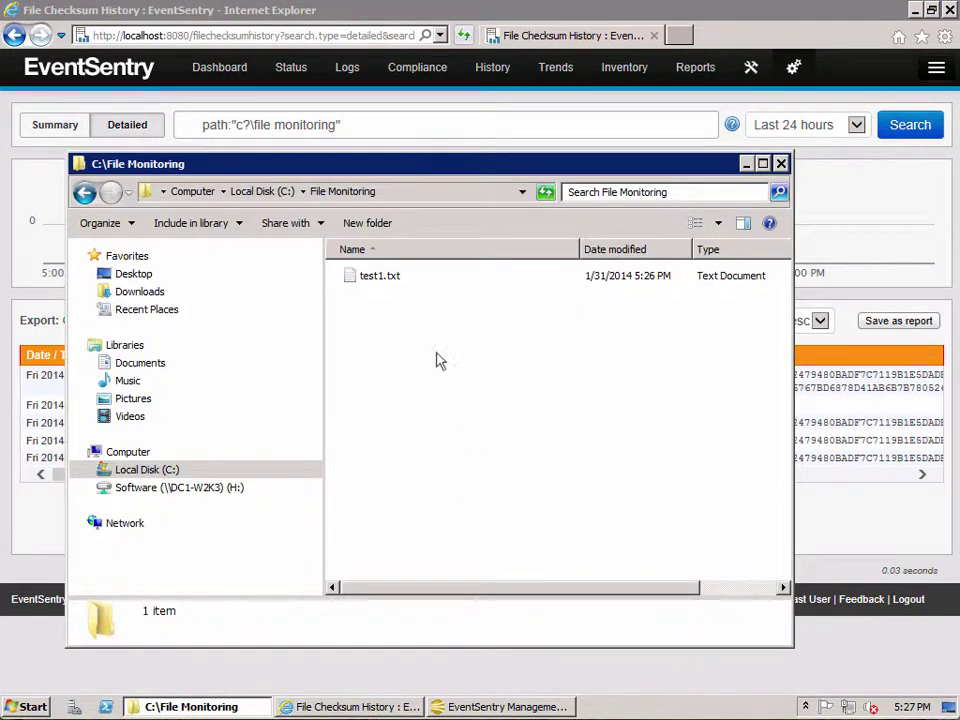
{"action": "left_click", "coordinate": [374, 284]}
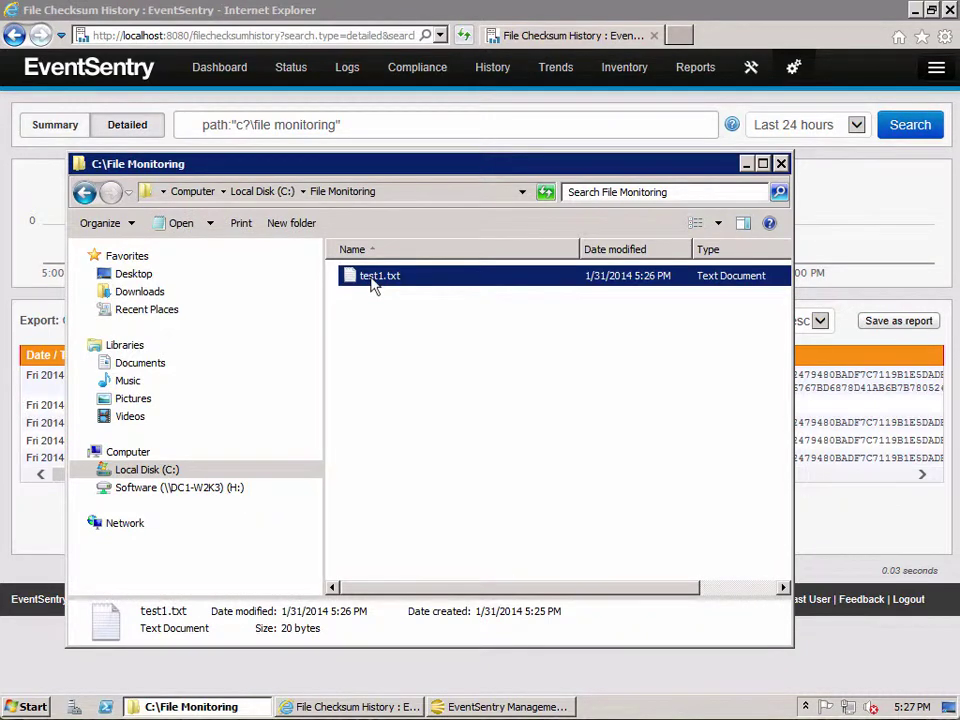
{"action": "double_click", "coordinate": [374, 284]}
{"action": "left_click_drag", "start_coordinate": [439, 229], "coordinate": [349, 233]}
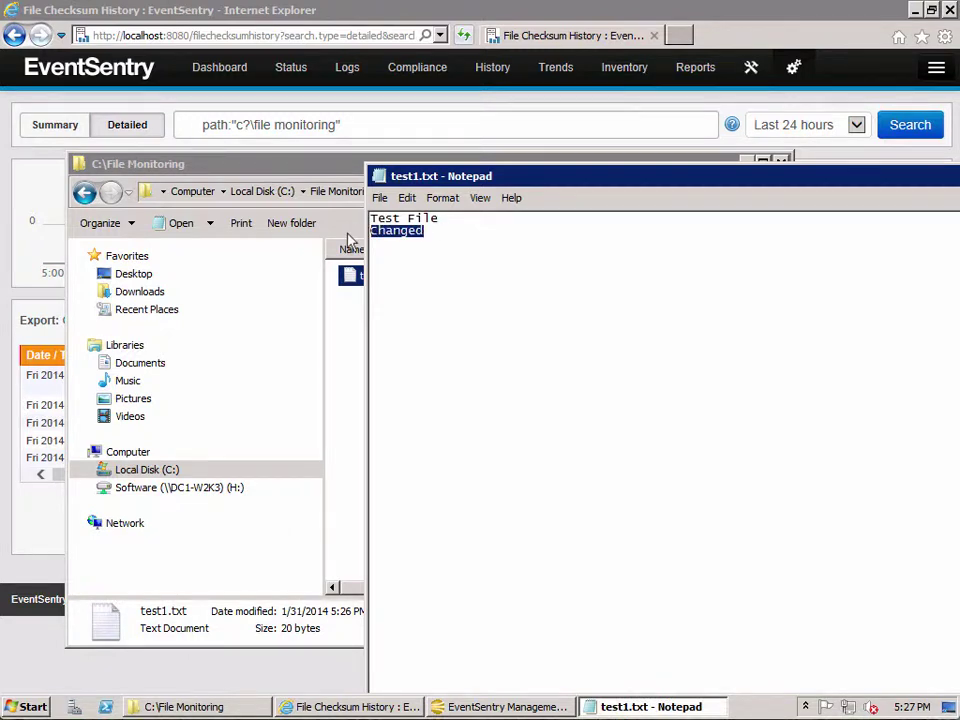
{"action": "key", "text": "Delete"}
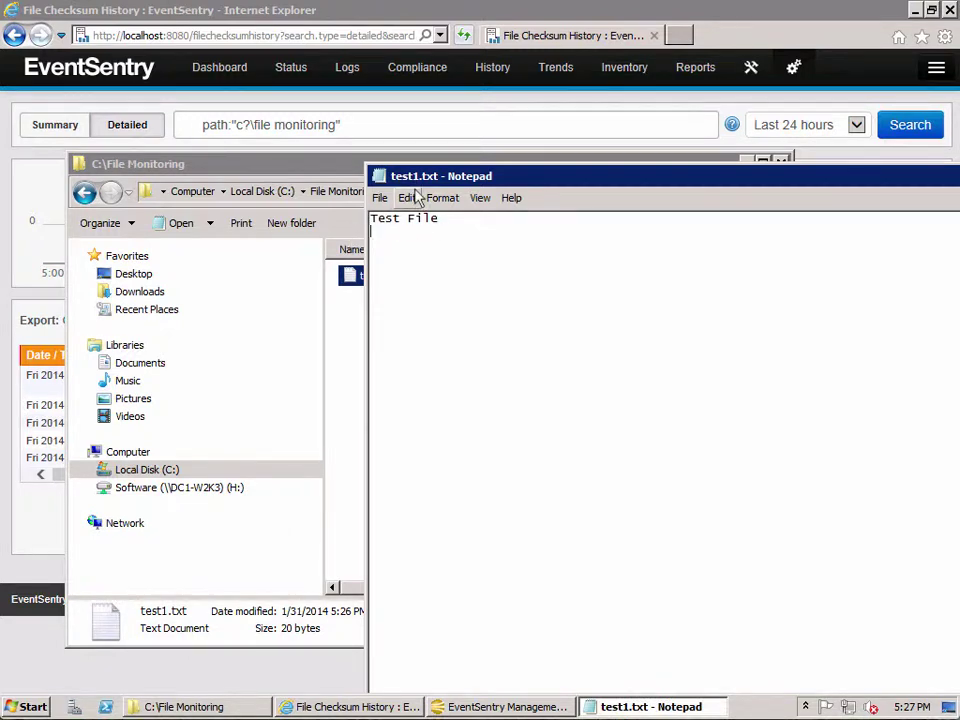
{"action": "double_click", "coordinate": [378, 174]}
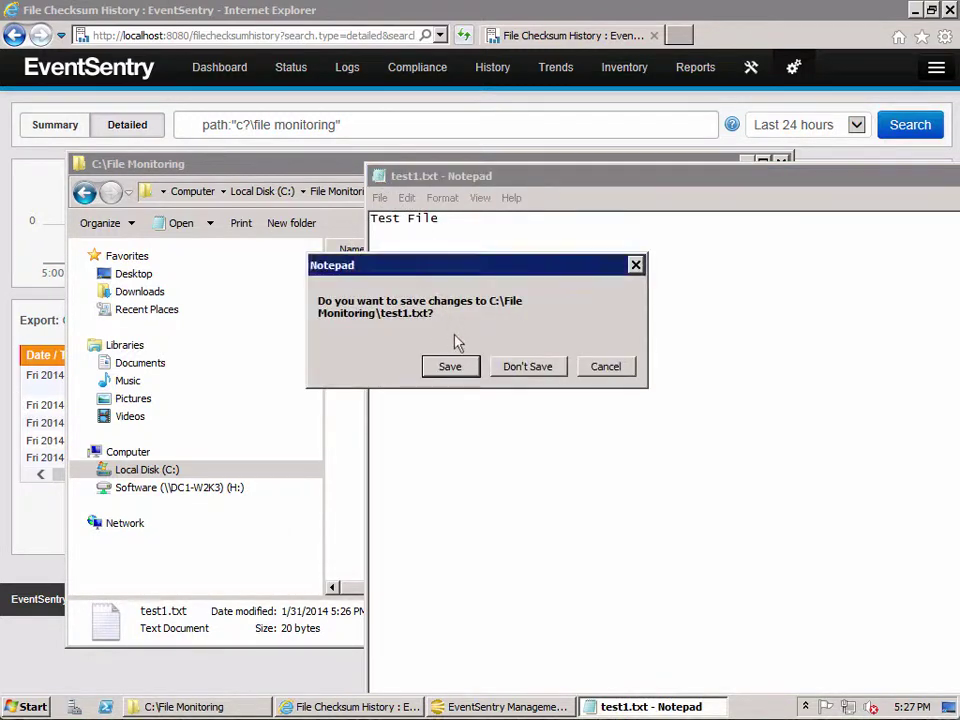
{"action": "left_click", "coordinate": [452, 363]}
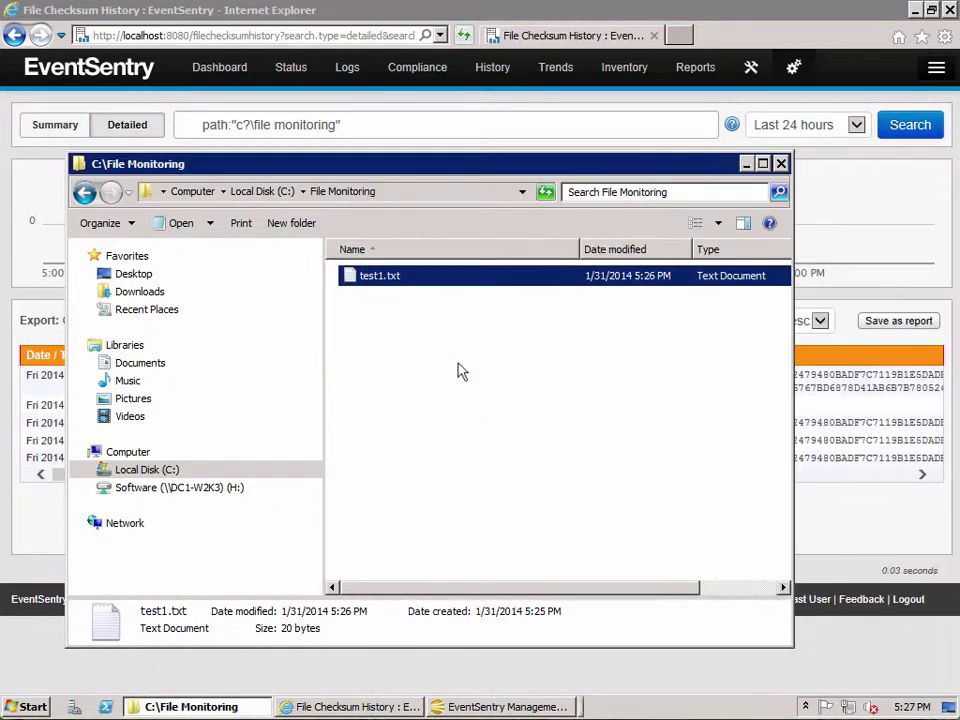
{"action": "left_click", "coordinate": [441, 422]}
Select the 05:27:53 PM Size Decreased entry, then reopen and re-save test1.txt.
{"action": "left_click", "coordinate": [904, 127]}
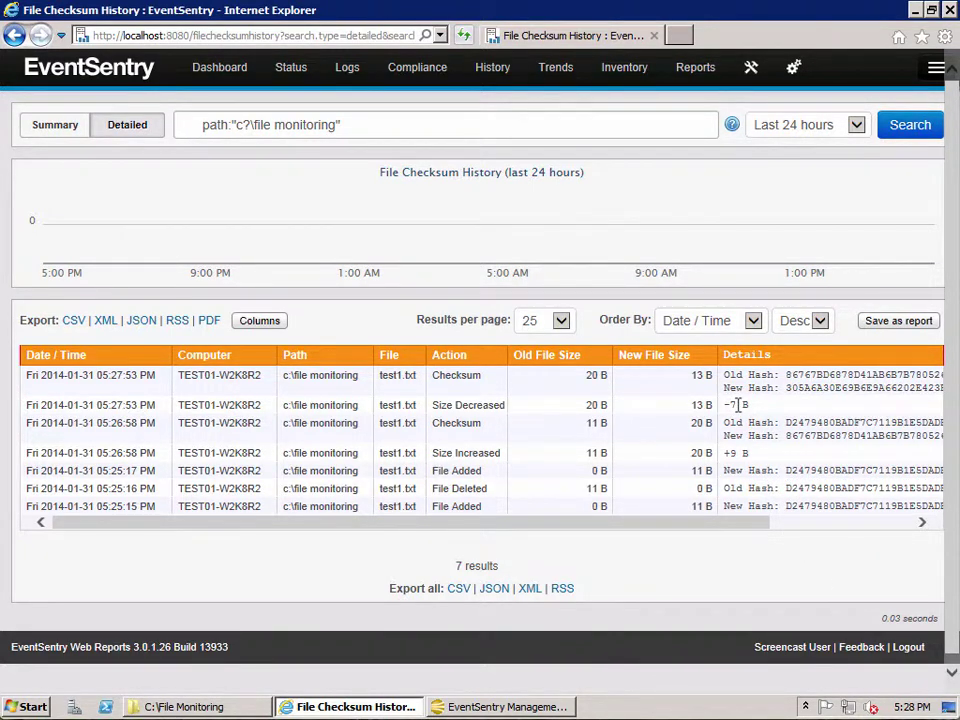
{"action": "left_click", "coordinate": [737, 404]}
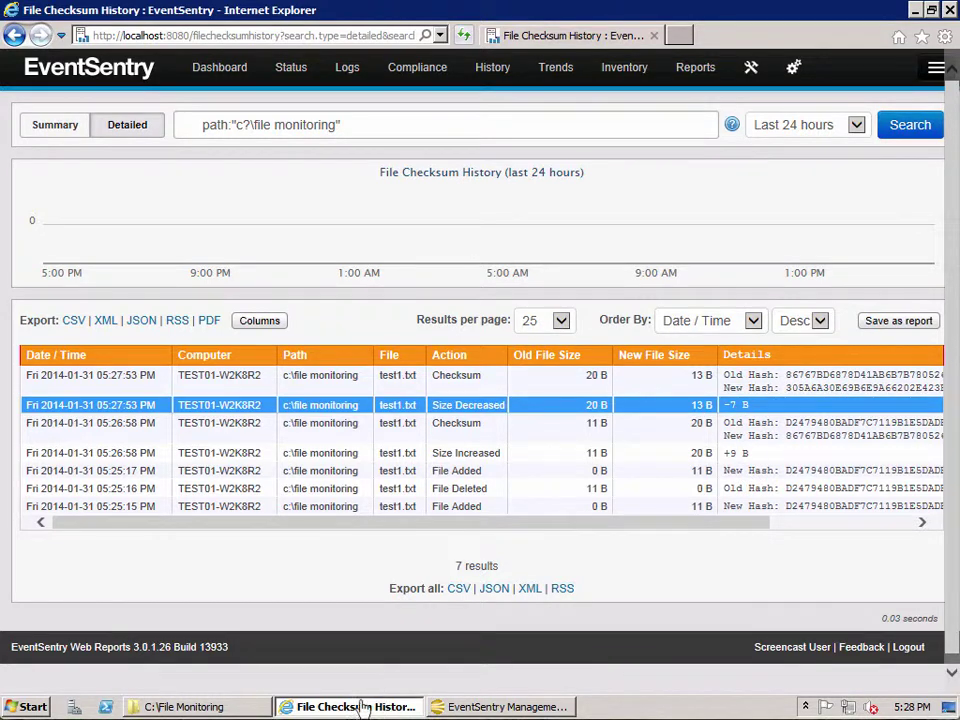
{"action": "left_click", "coordinate": [247, 710]}
{"action": "double_click", "coordinate": [386, 278]}
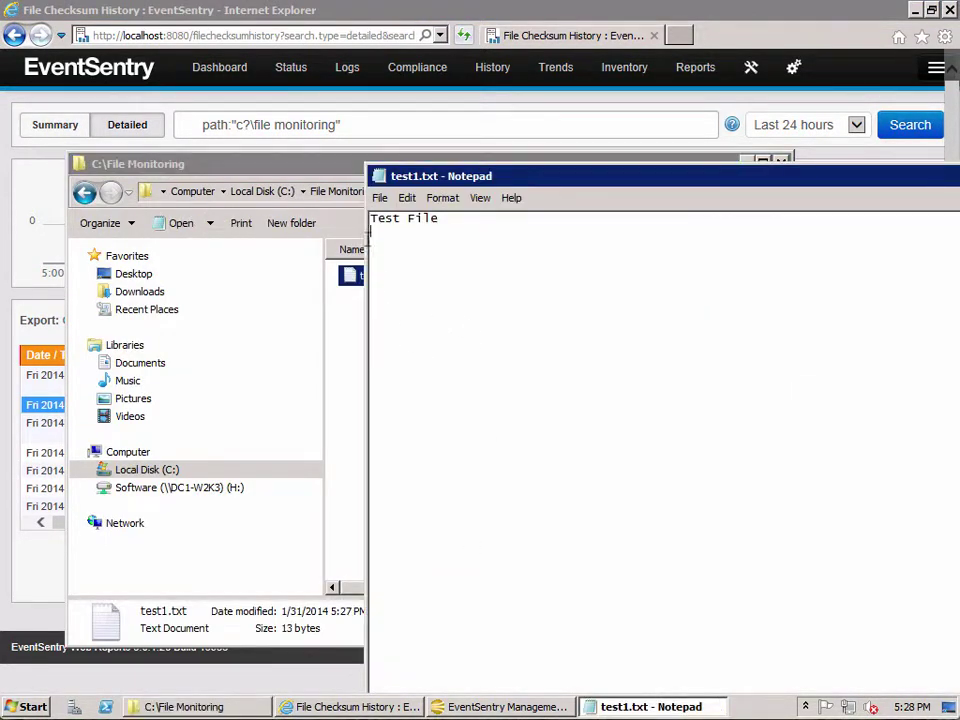
{"action": "left_click", "coordinate": [379, 176]}
{"action": "left_click", "coordinate": [407, 216]}
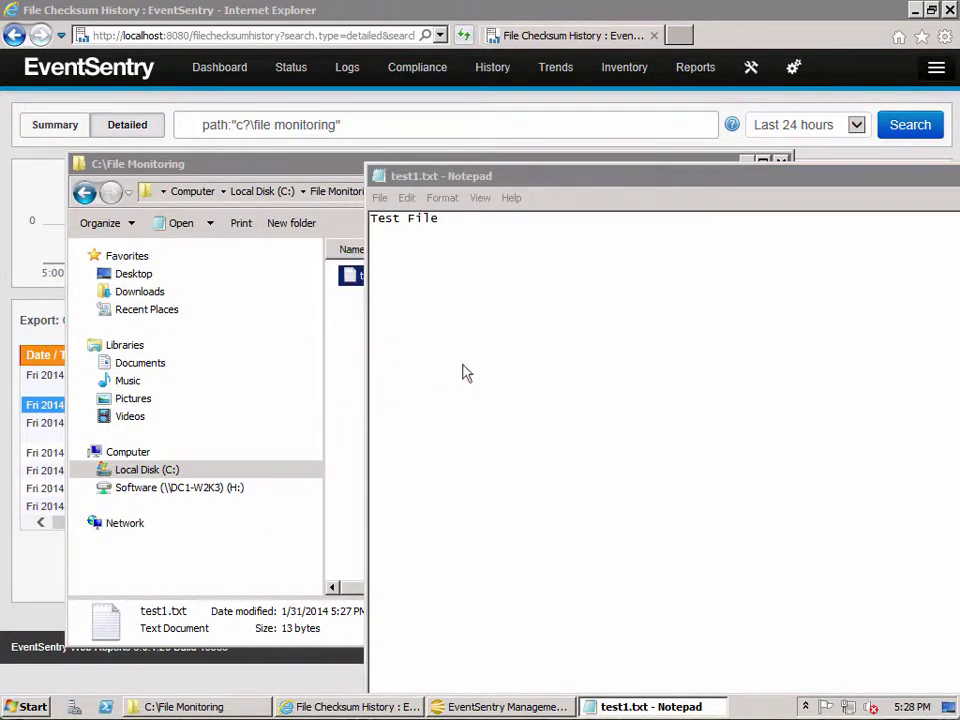
{"action": "left_click", "coordinate": [466, 373]}
{"action": "left_click", "coordinate": [355, 707]}
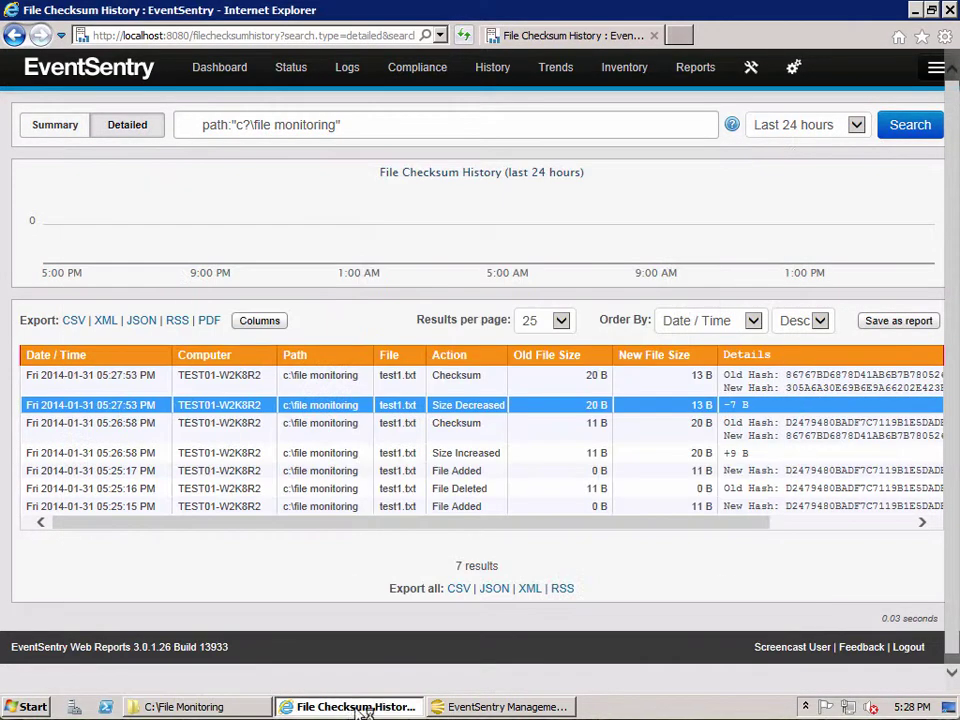
Rerun the search to show the 13 B to 11 B change, then select test1.txt.
{"action": "left_click", "coordinate": [910, 130]}
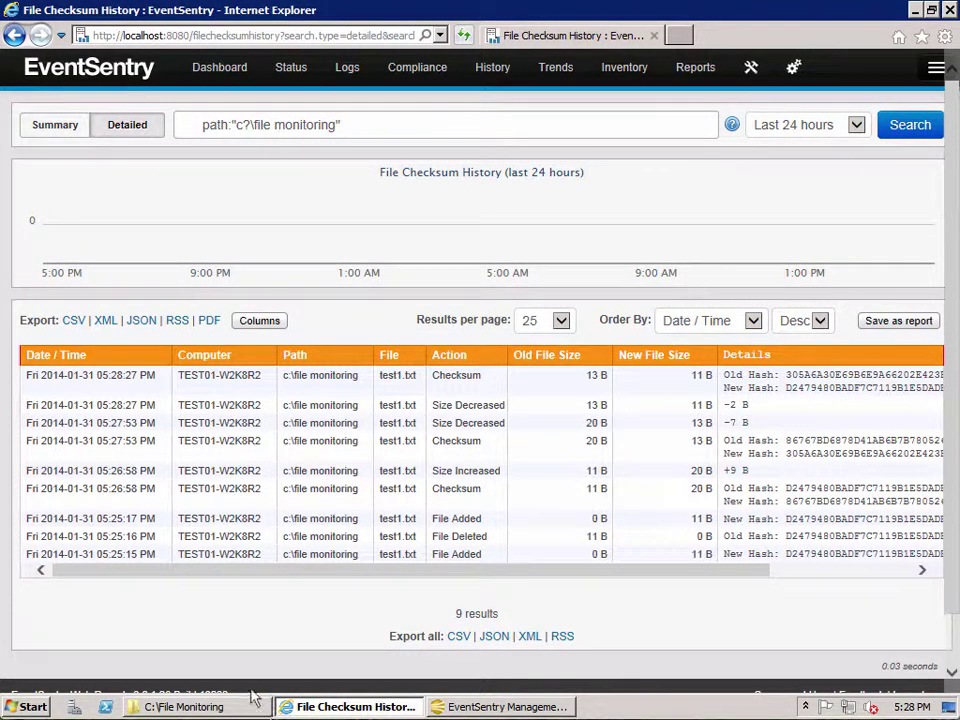
{"action": "left_click", "coordinate": [255, 705]}
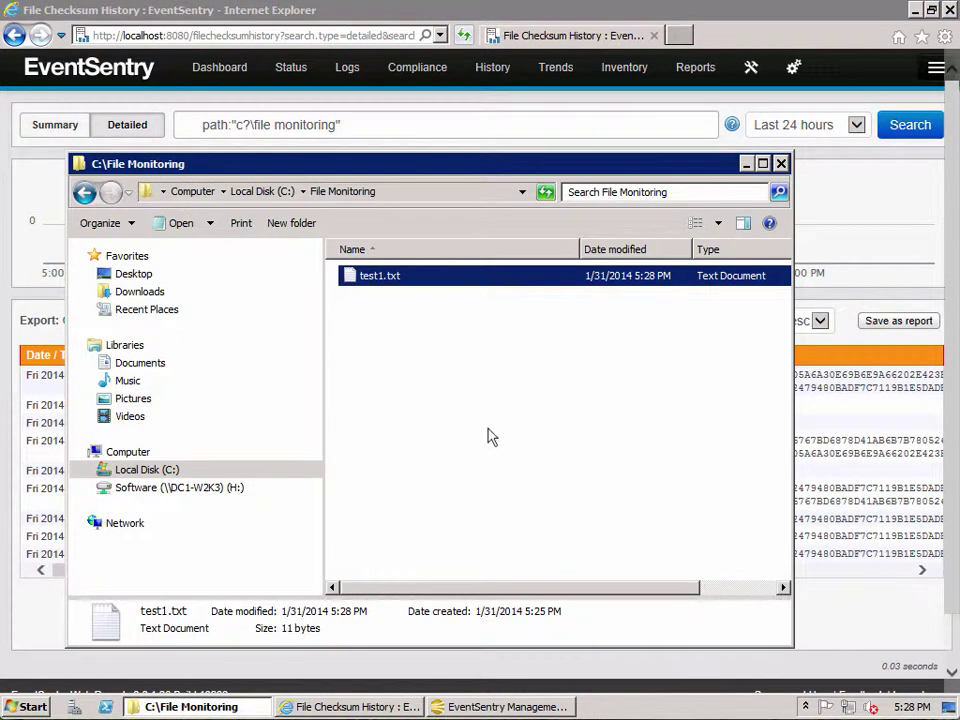
{"action": "left_click", "coordinate": [369, 280]}
Duplicate test1.txt, rerun the history search, and widen the File column.
{"action": "key", "text": "ctrl+c"}
{"action": "key", "text": "ctrl+v"}
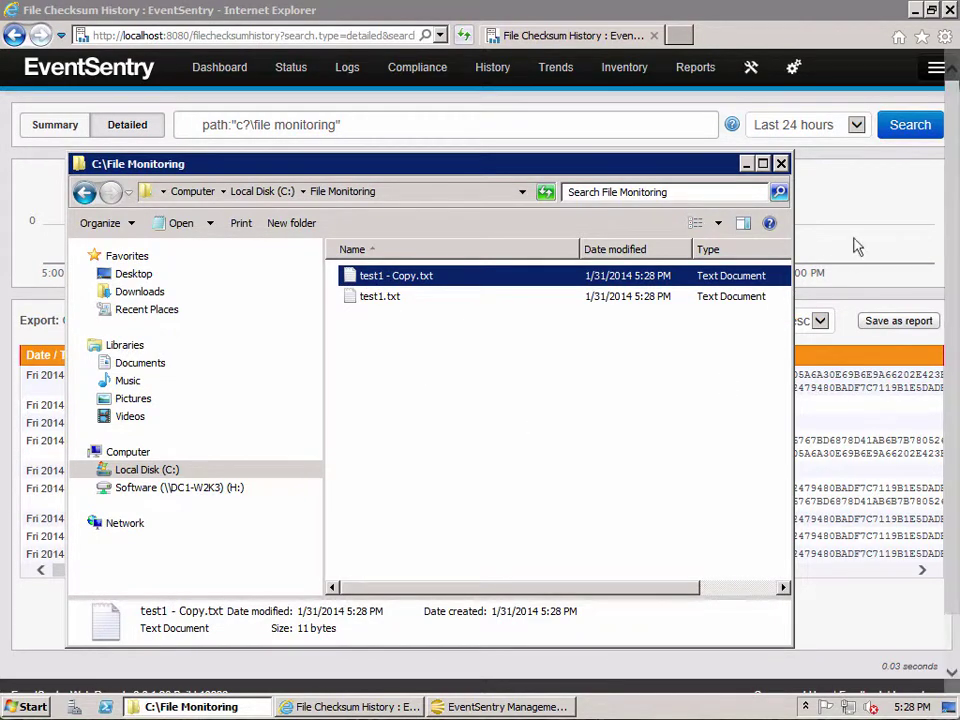
{"action": "left_click", "coordinate": [908, 125]}
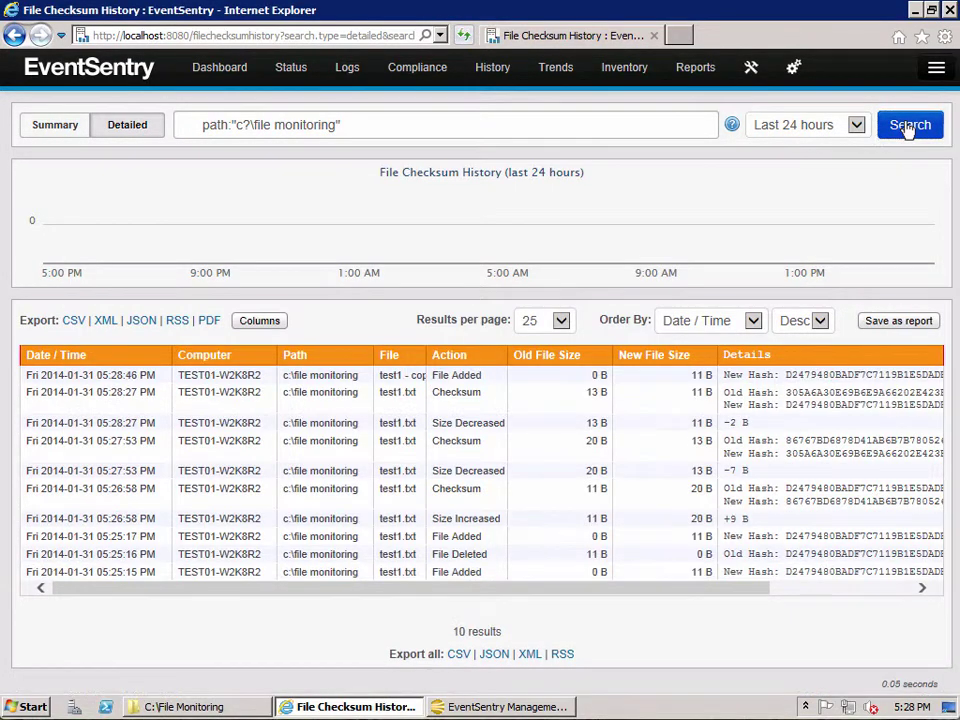
{"action": "left_click_drag", "start_coordinate": [427, 355], "coordinate": [471, 354]}
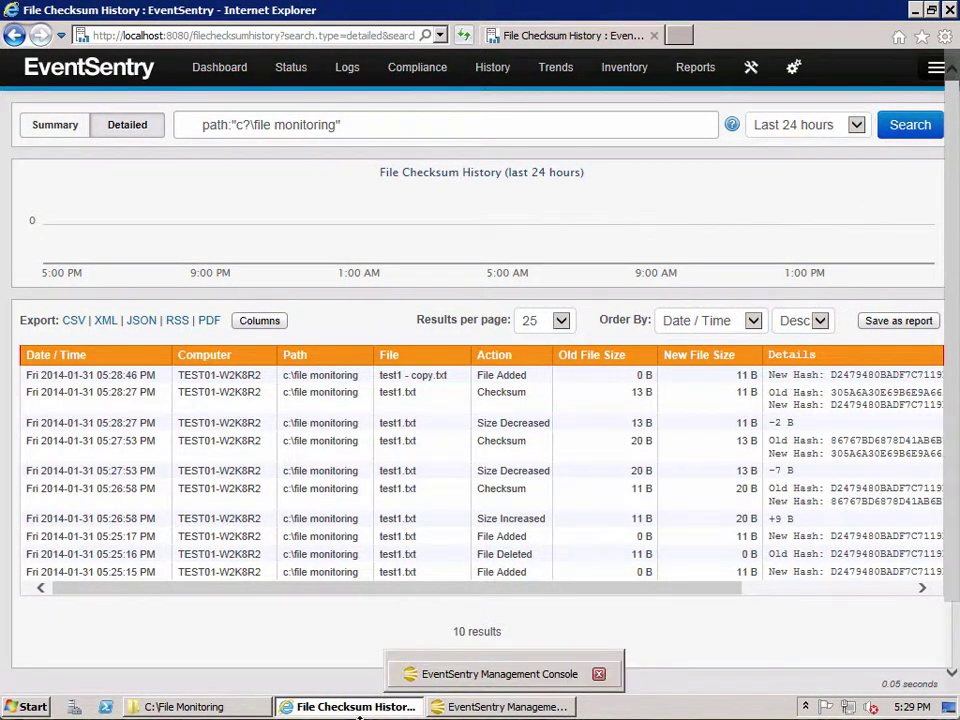
Permanently delete test1 - Copy.txt and rerun the search to show its File Deleted entry.
{"action": "left_click", "coordinate": [184, 707]}
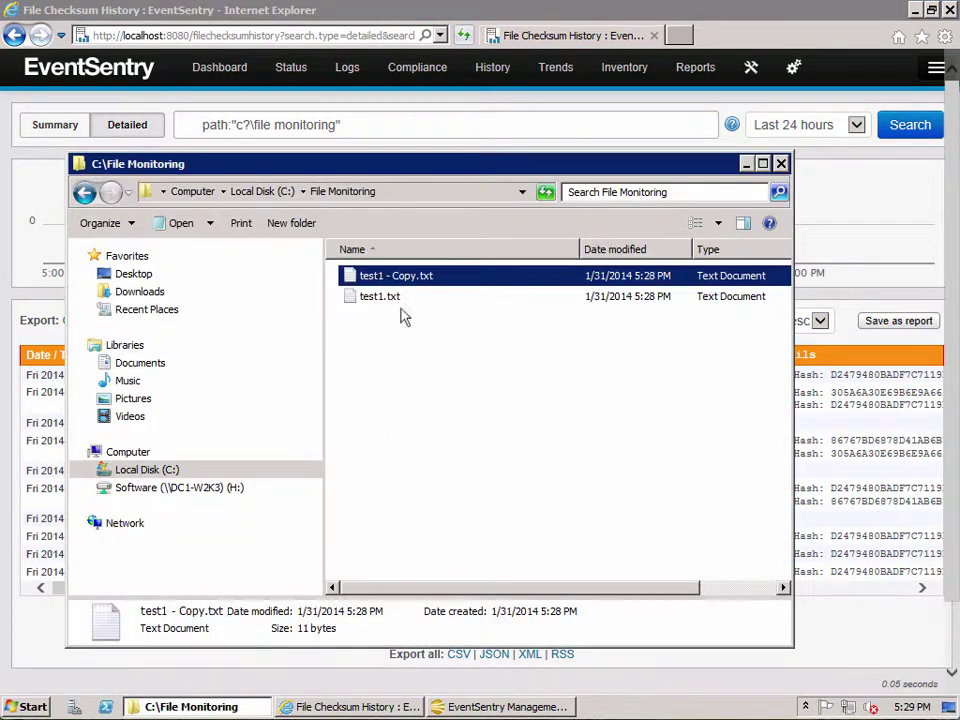
{"action": "left_click", "coordinate": [396, 296]}
{"action": "left_click", "coordinate": [396, 279]}
{"action": "key", "text": "shift+Delete"}
{"action": "key", "text": "Return"}
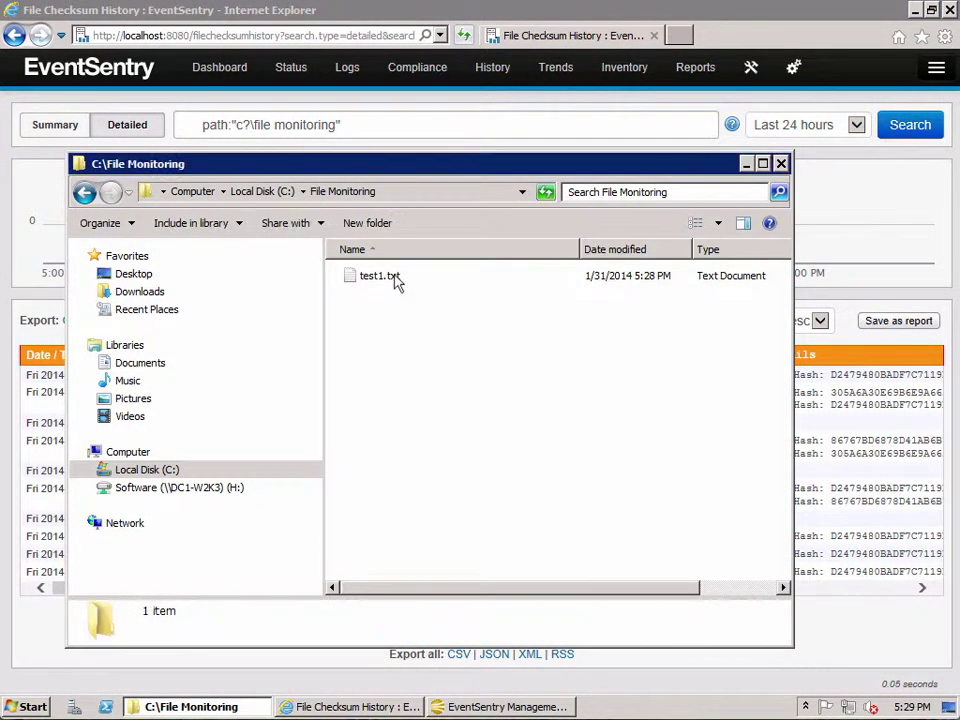
{"action": "left_click", "coordinate": [383, 706]}
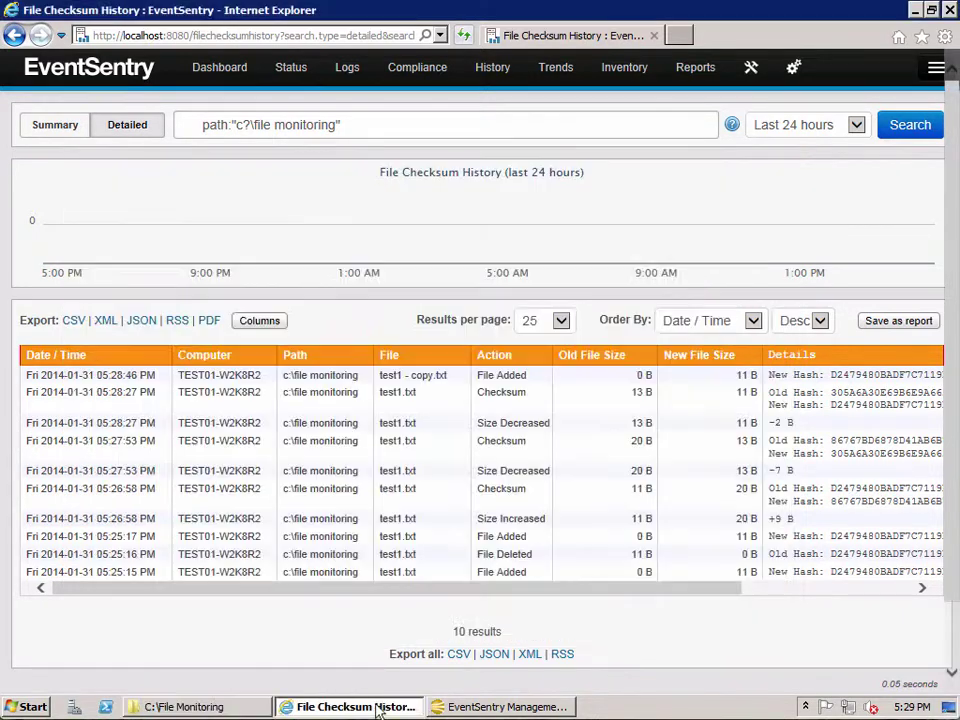
{"action": "left_click", "coordinate": [908, 124]}
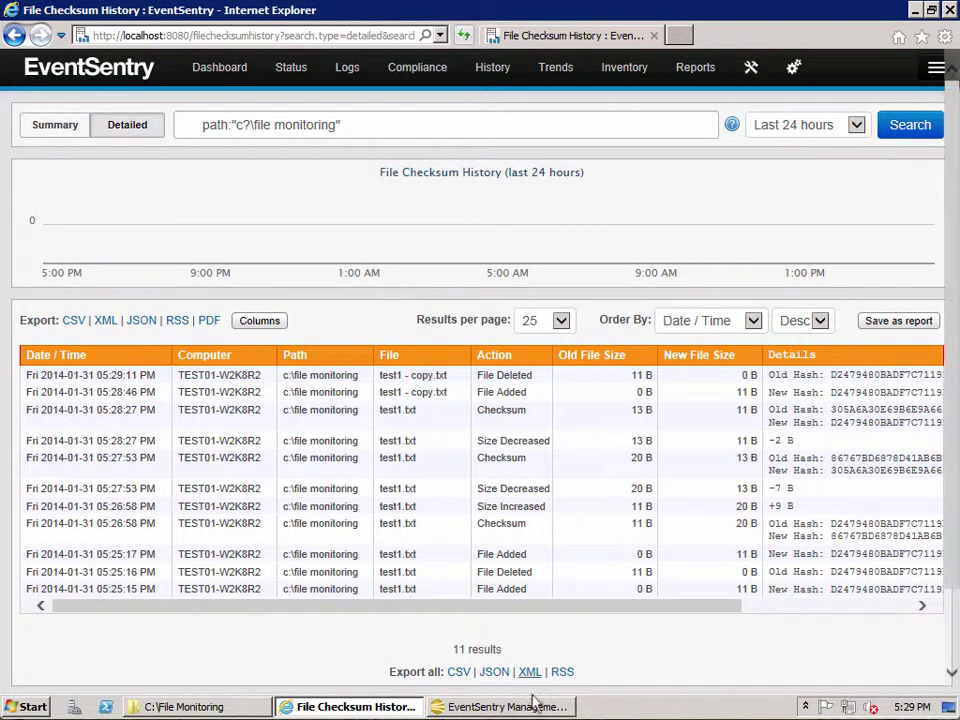
{"action": "mouse_move", "coordinate": [541, 708]}
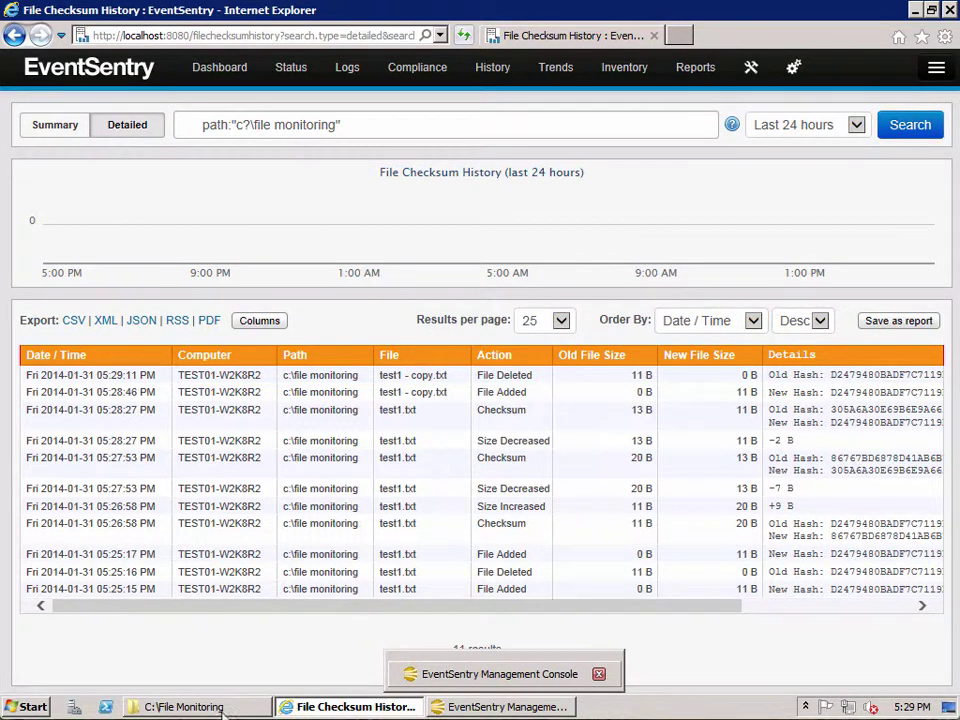
Change test1.txt to read 'TeSt File', save it, and rerun the checksum history search.
{"action": "left_click", "coordinate": [150, 707]}
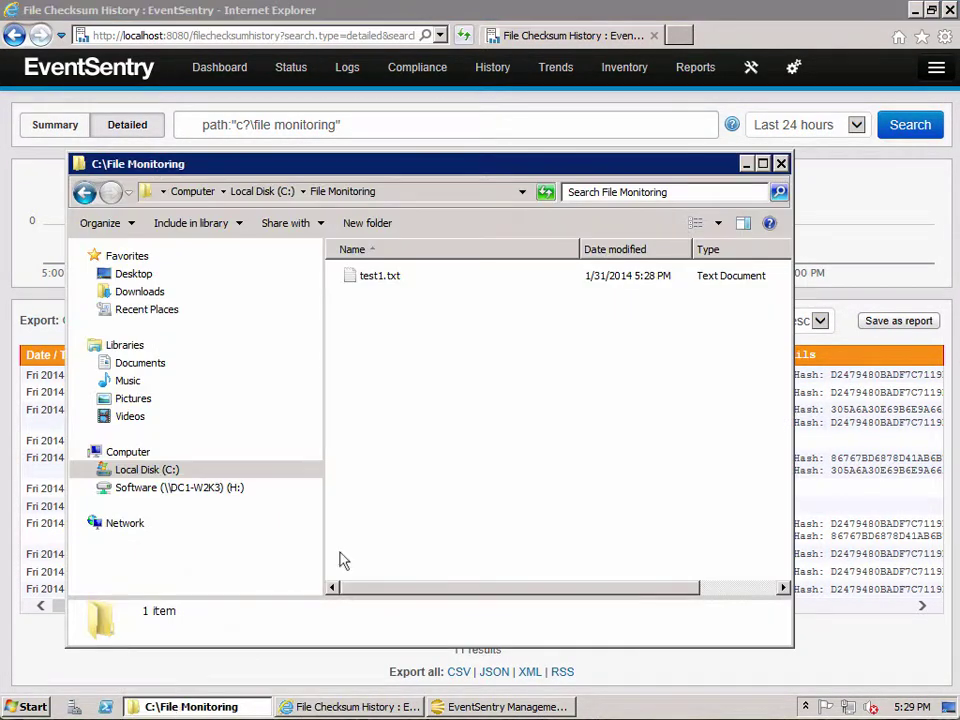
{"action": "double_click", "coordinate": [390, 278]}
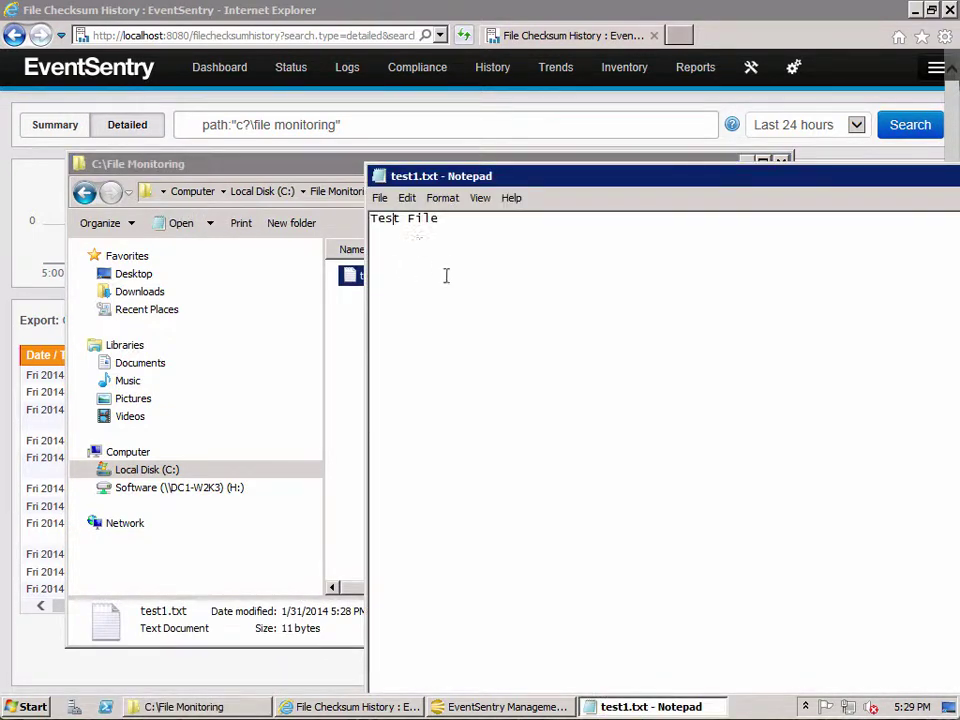
{"action": "key", "text": "shift+Left"}
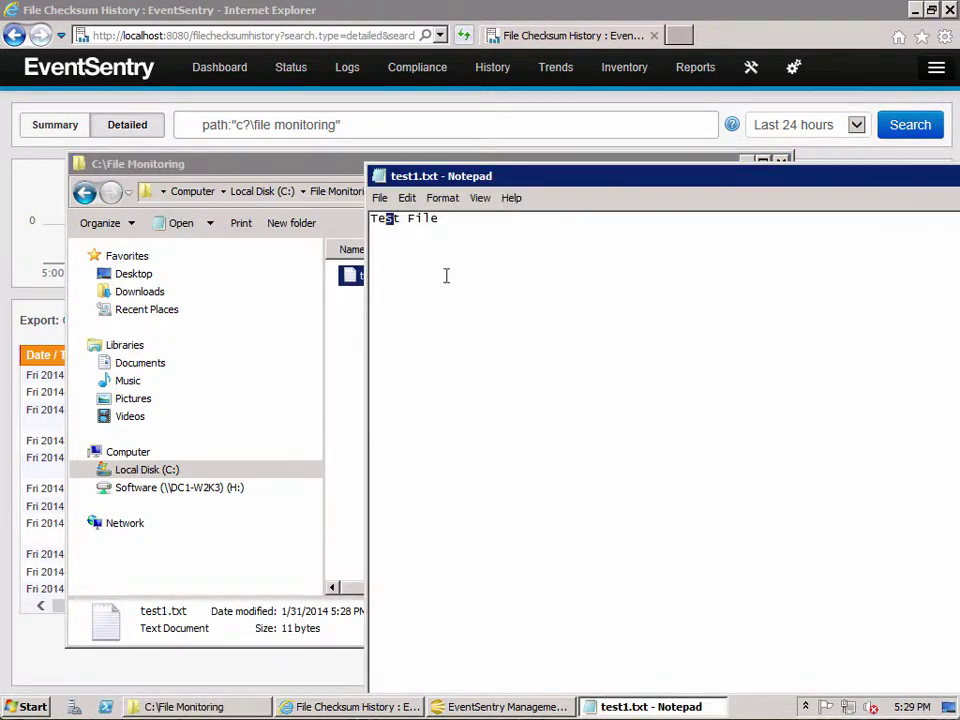
{"action": "left_click", "coordinate": [381, 197]}
{"action": "left_click", "coordinate": [487, 340]}
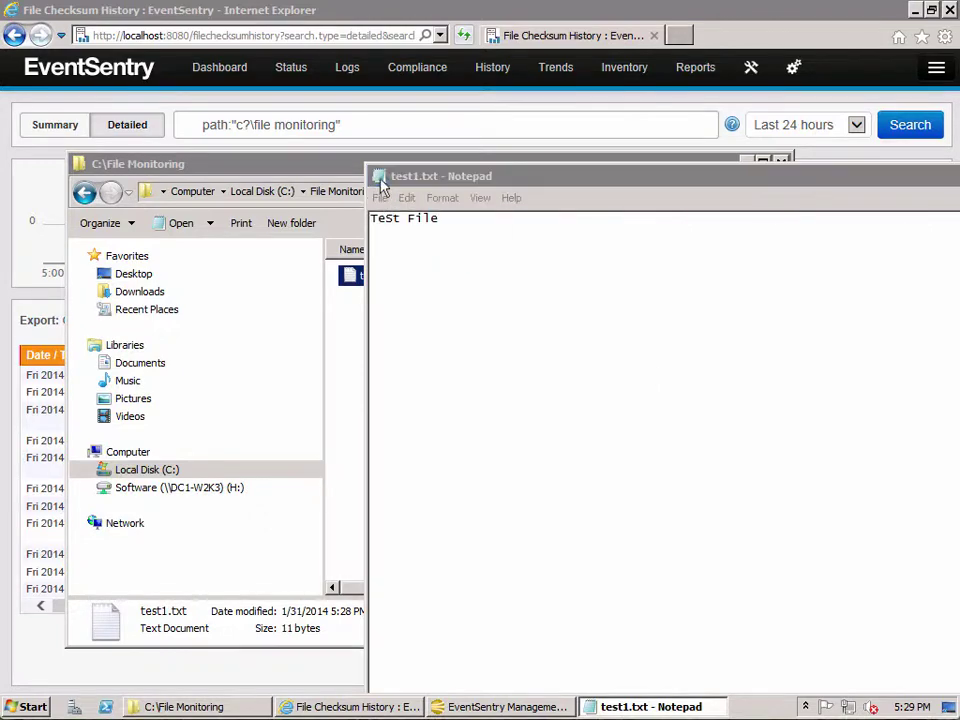
{"action": "left_click", "coordinate": [450, 366]}
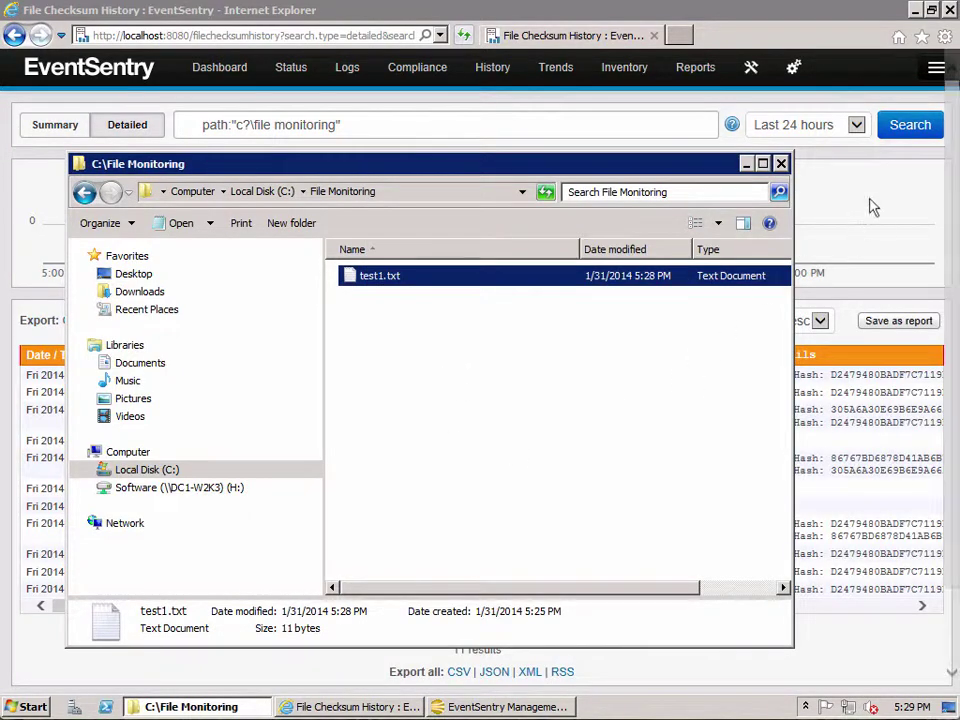
{"action": "left_click", "coordinate": [918, 132]}
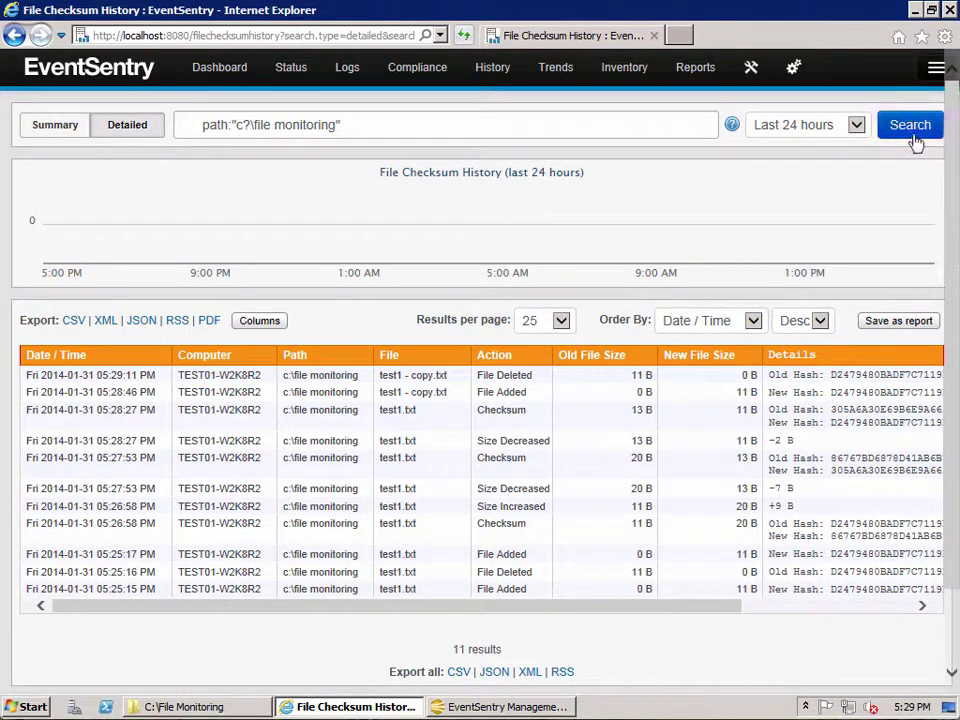
{"action": "left_click", "coordinate": [912, 127]}
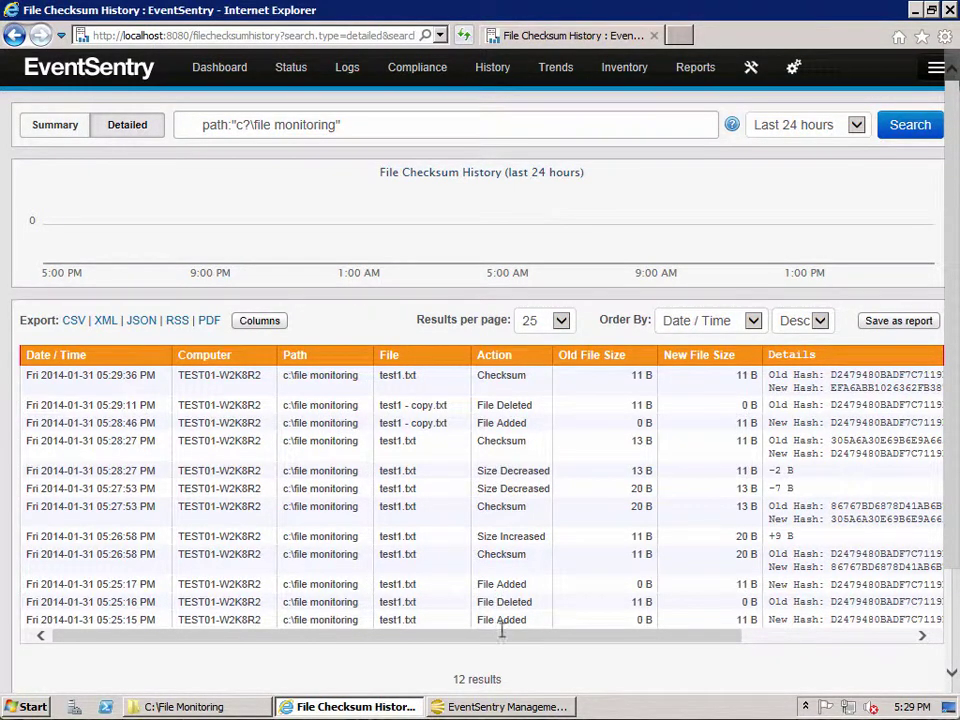
{"action": "left_click_drag", "start_coordinate": [502, 633], "coordinate": [831, 660]}
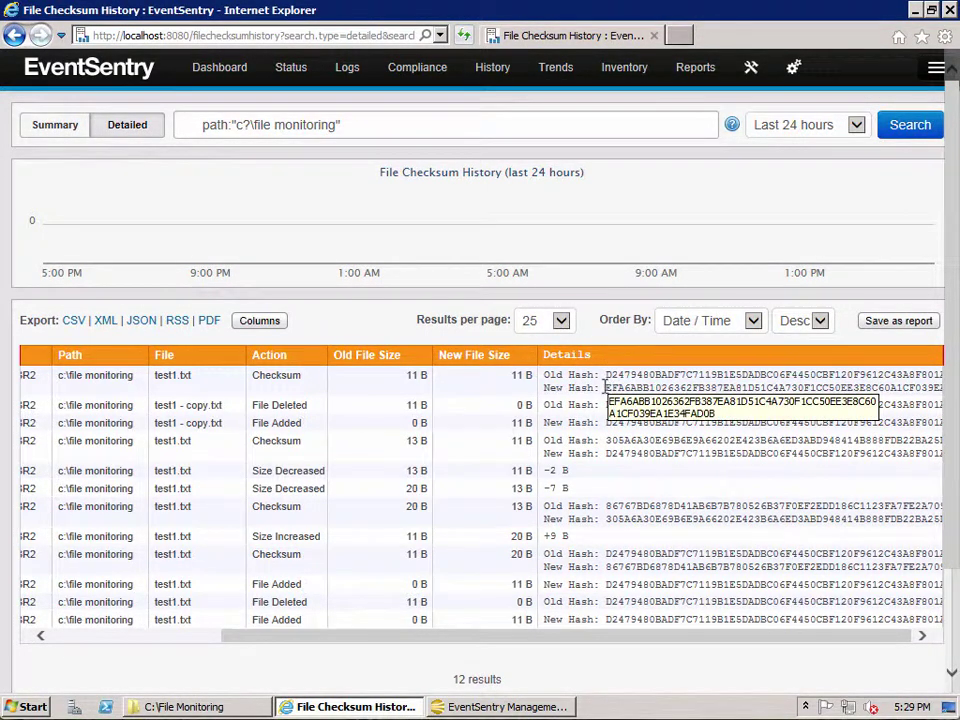
{"action": "mouse_move", "coordinate": [468, 712]}
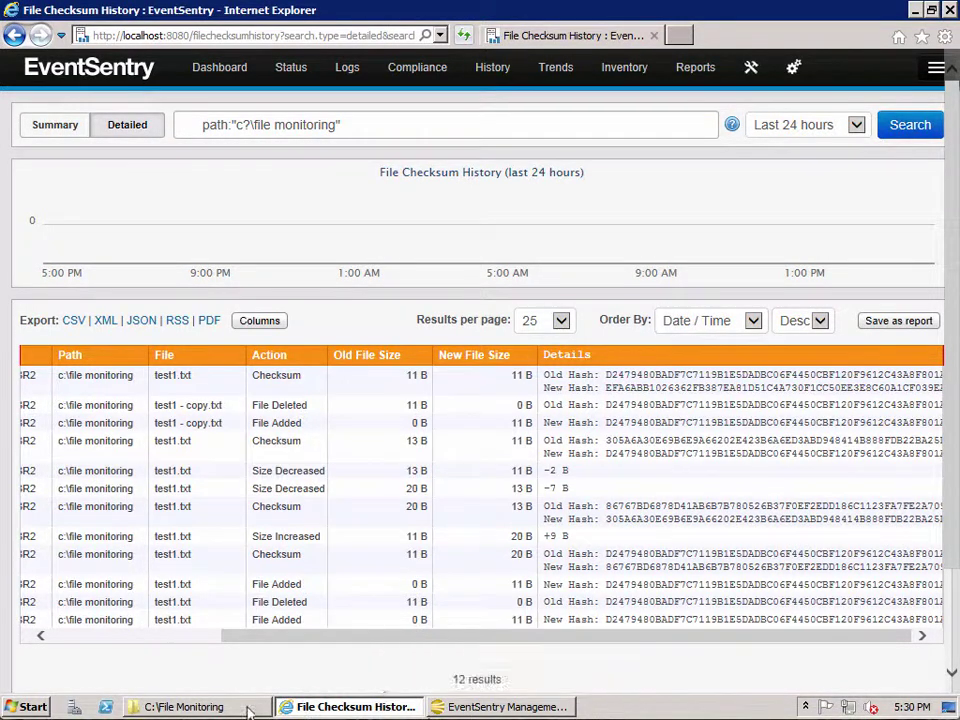
Open the File Checksum Status summary report in EventSentry Web Reports.
{"action": "left_click", "coordinate": [505, 78]}
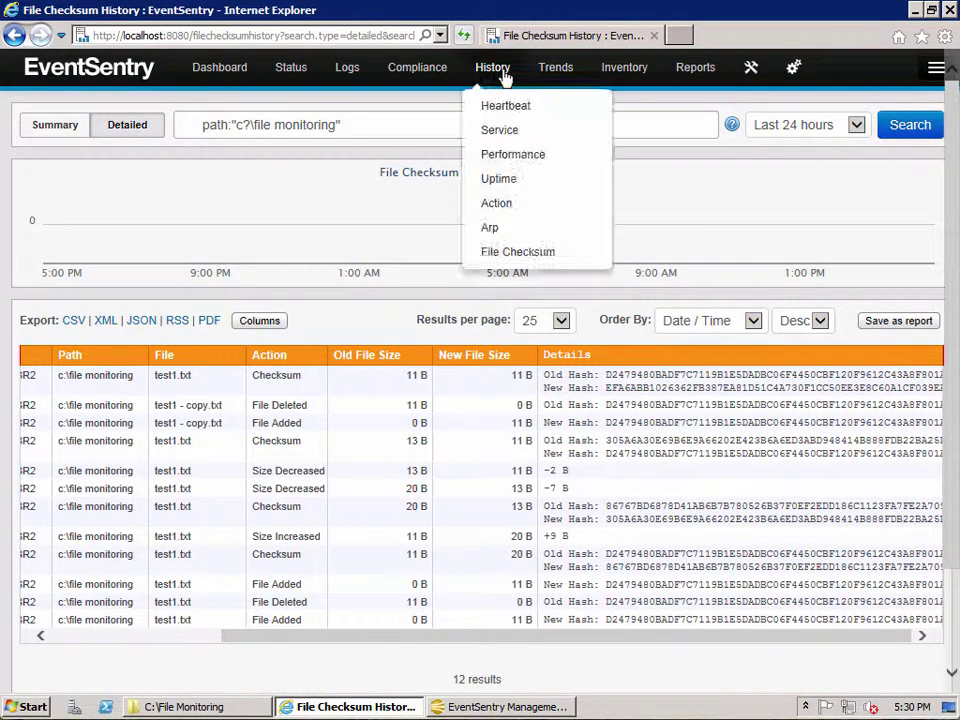
{"action": "left_click", "coordinate": [292, 72]}
{"action": "left_click", "coordinate": [318, 254]}
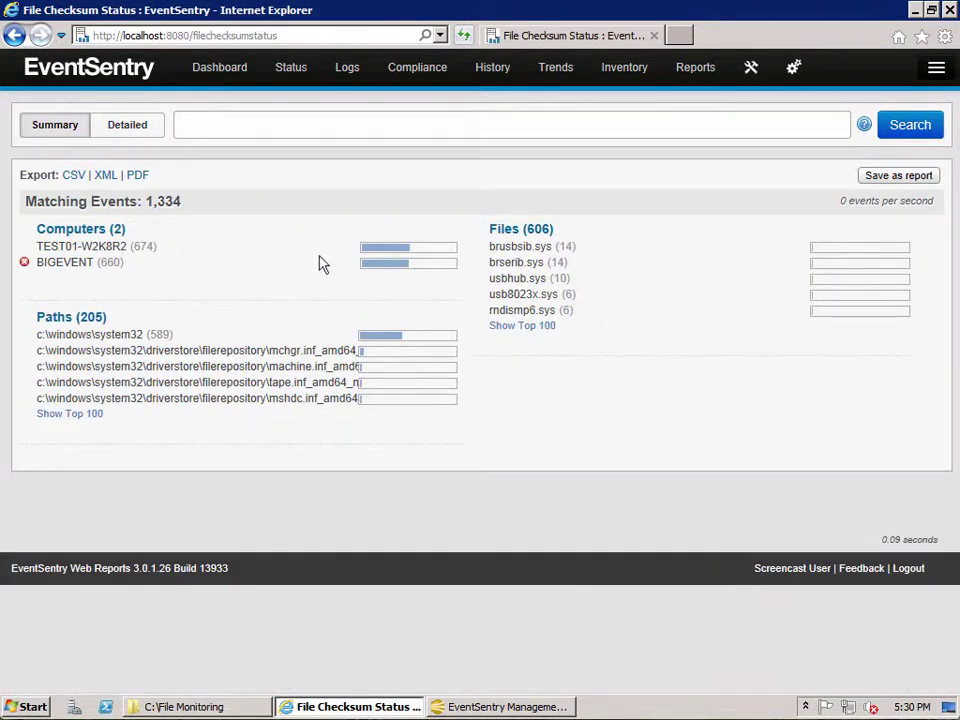
Filter the summary to computer TEST01-W2K8R2 and scroll through the top 100 monitored paths.
{"action": "left_click", "coordinate": [76, 249]}
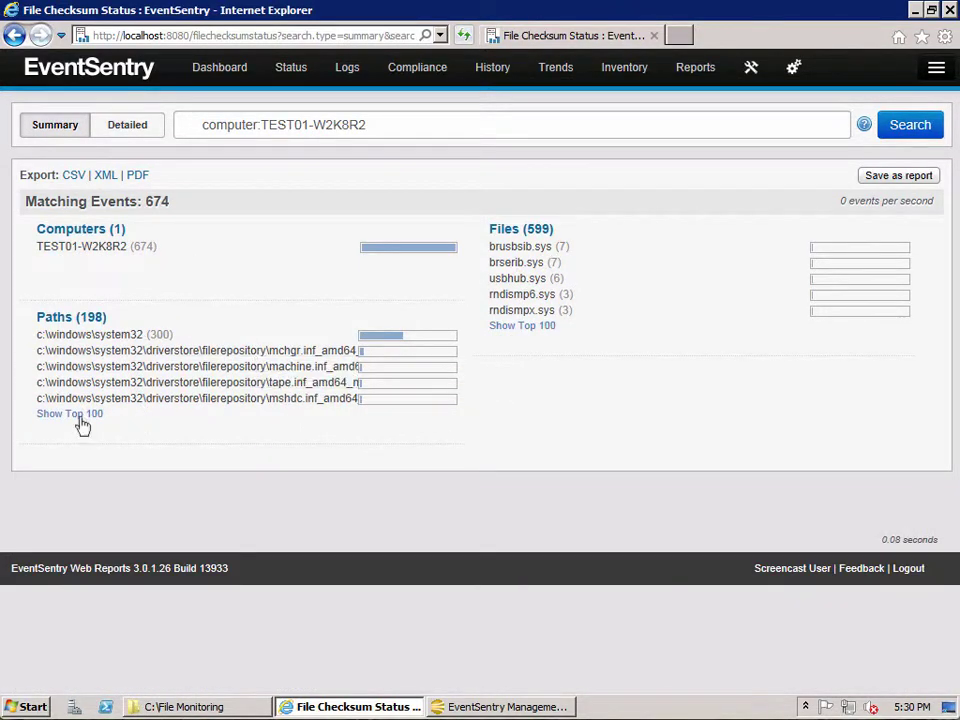
{"action": "left_click", "coordinate": [89, 417]}
{"action": "scroll", "coordinate": [300, 550], "scroll_direction": "down", "scroll_amount": 10}
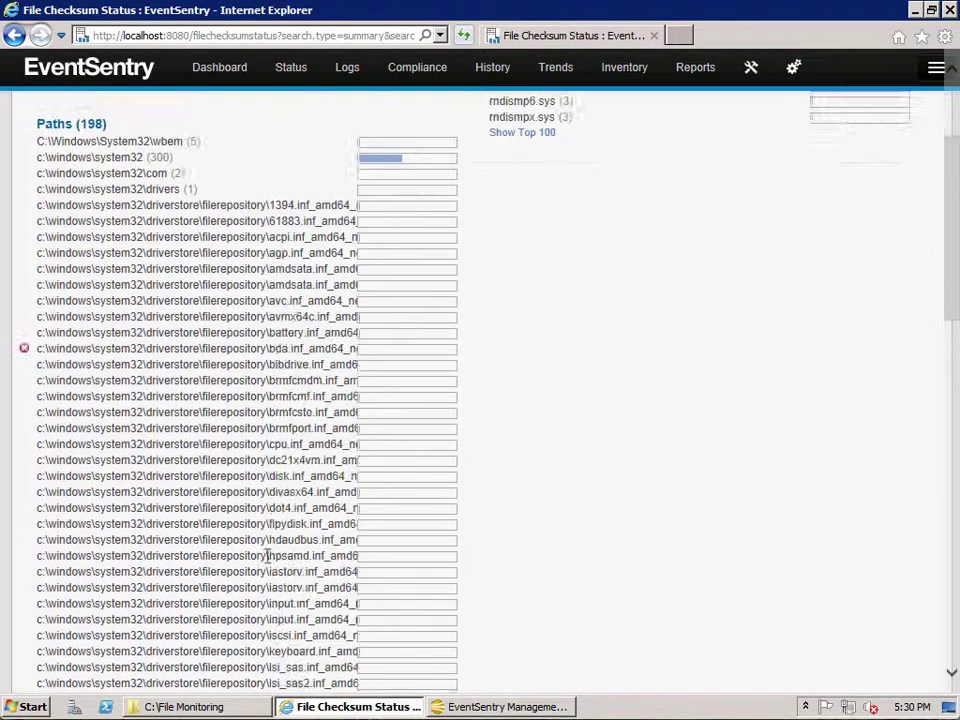
{"action": "scroll", "coordinate": [270, 564], "scroll_direction": "down", "scroll_amount": 3}
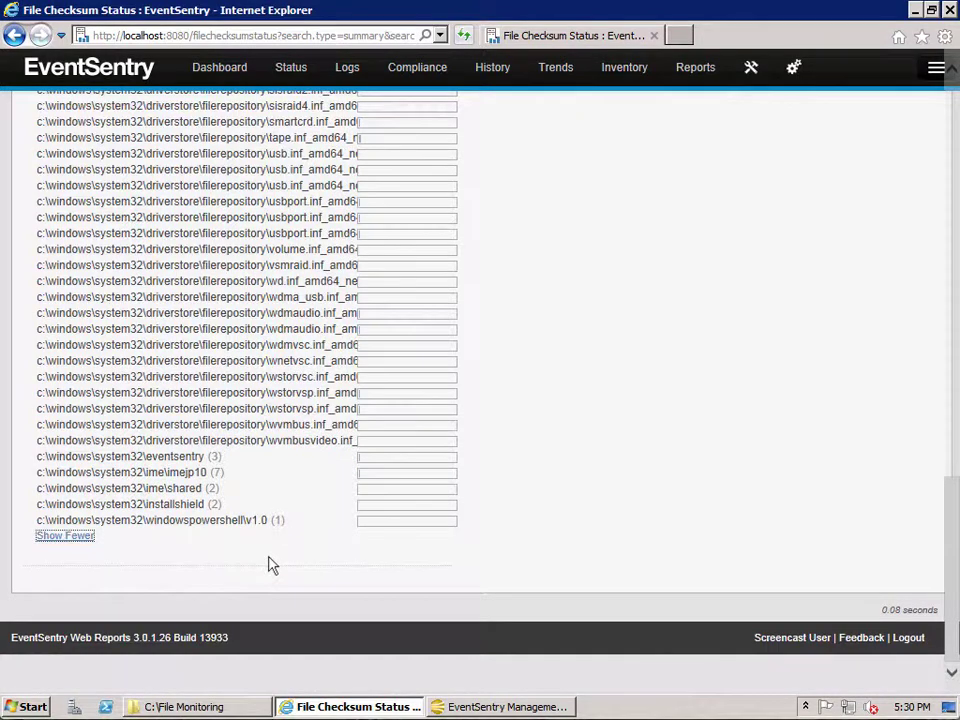
{"action": "scroll", "coordinate": [266, 565], "scroll_direction": "up", "scroll_amount": 15}
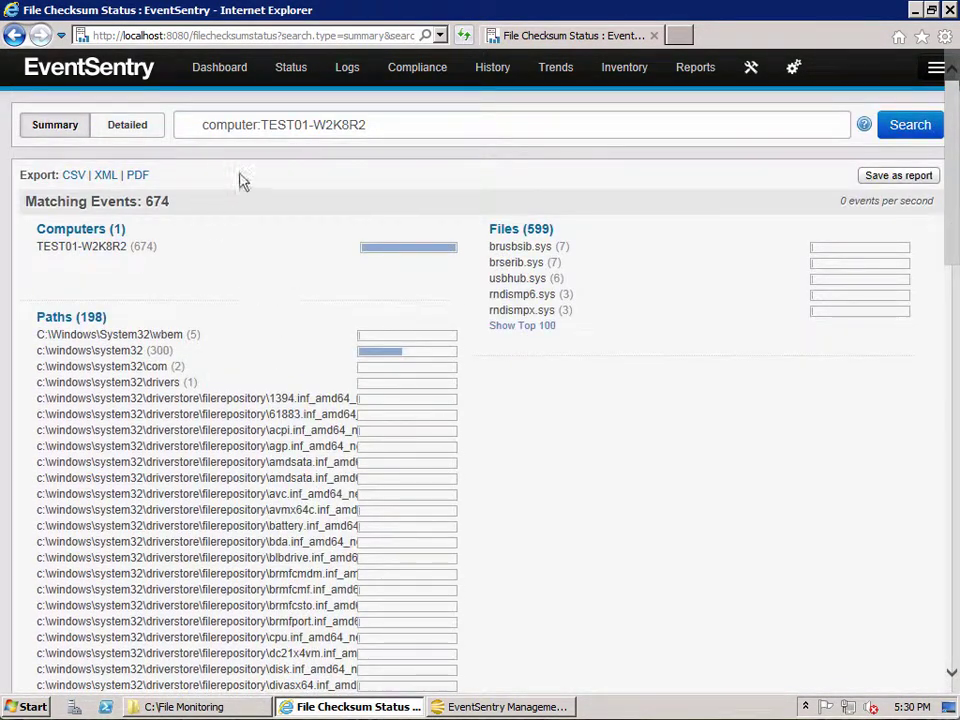
Search for path c:\file monitoring and show test1.txt's detailed entry with 11 B size and hash EFA6ABB….
{"action": "left_click", "coordinate": [393, 124]}
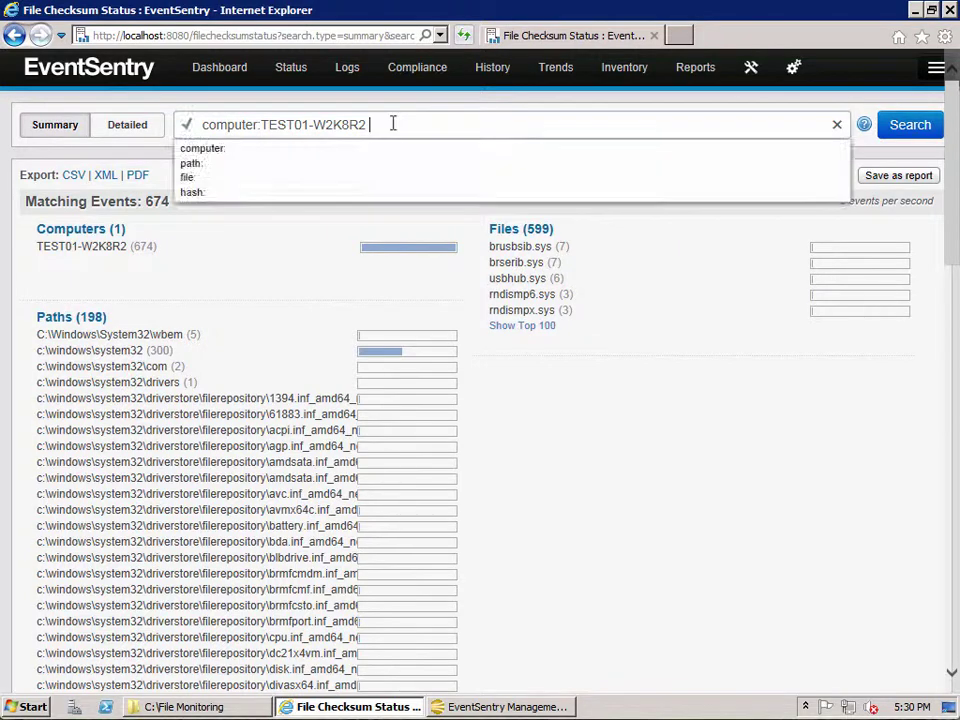
{"action": "left_click", "coordinate": [215, 165]}
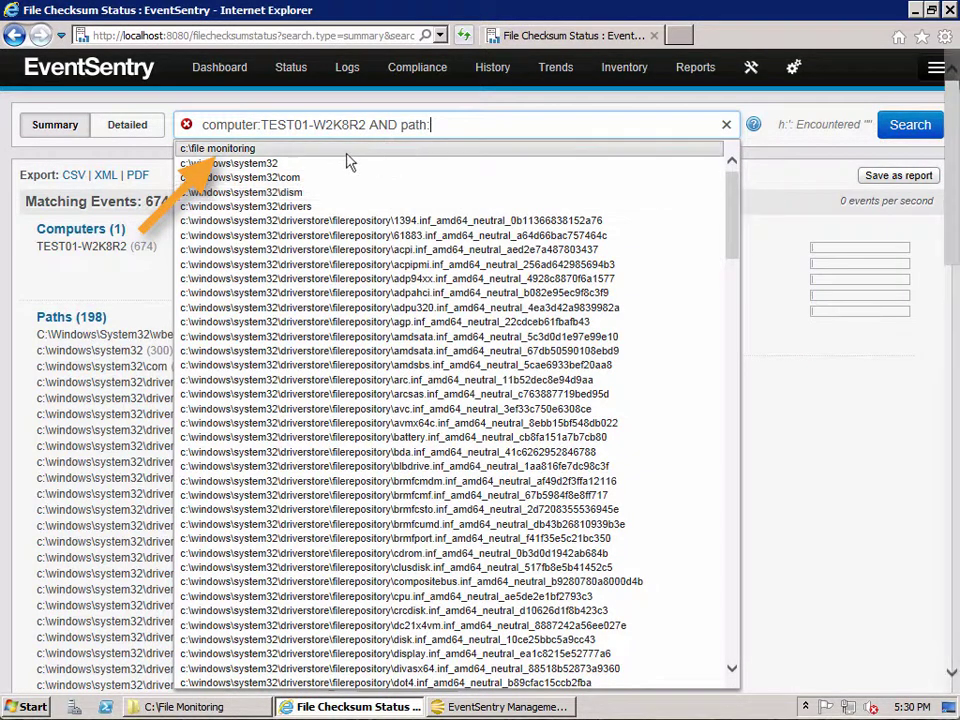
{"action": "left_click", "coordinate": [240, 149]}
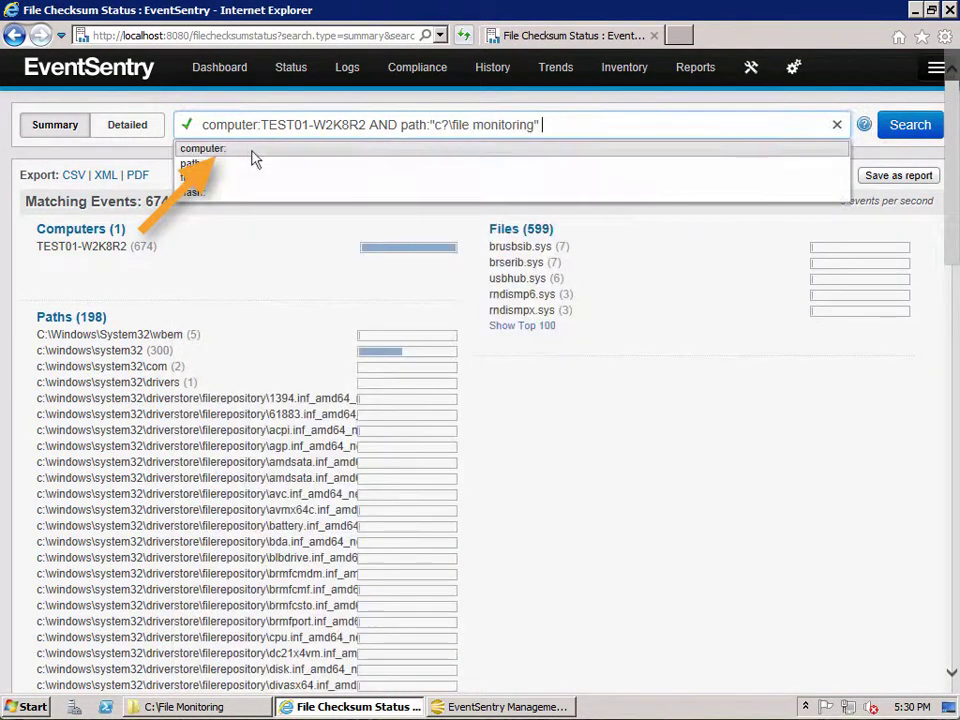
{"action": "left_click", "coordinate": [918, 135]}
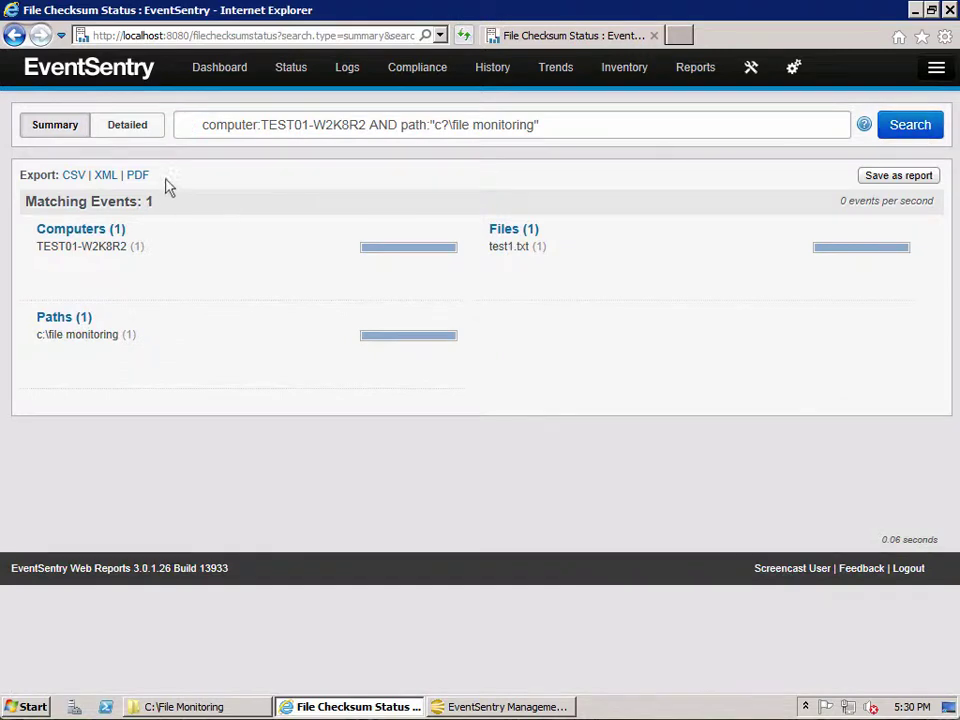
{"action": "left_click", "coordinate": [136, 137]}
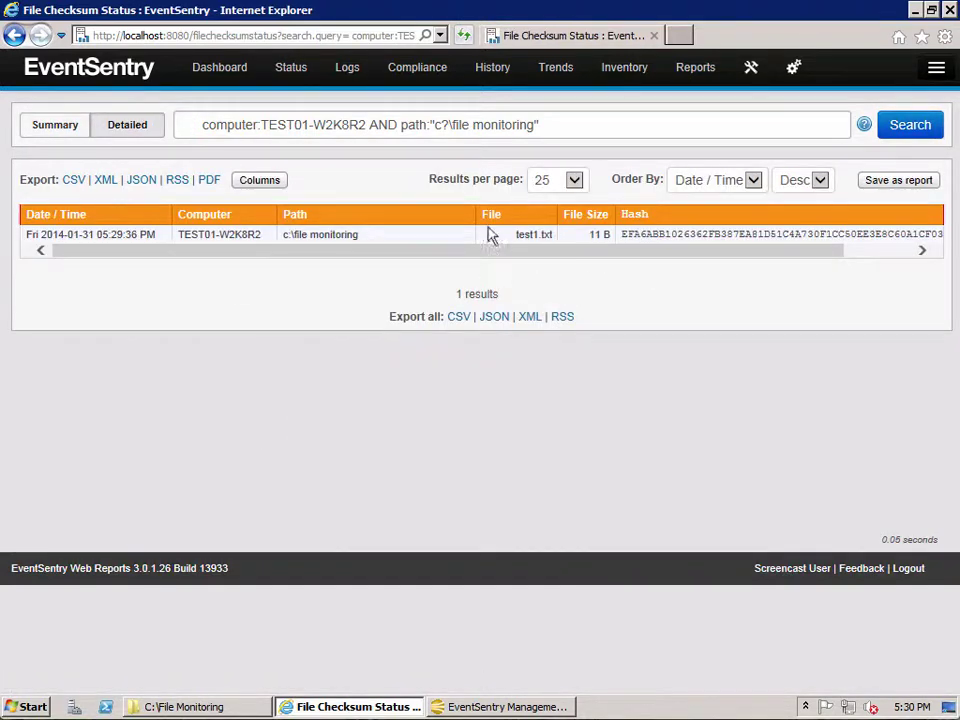
{"action": "left_click_drag", "start_coordinate": [476, 216], "coordinate": [390, 218]}
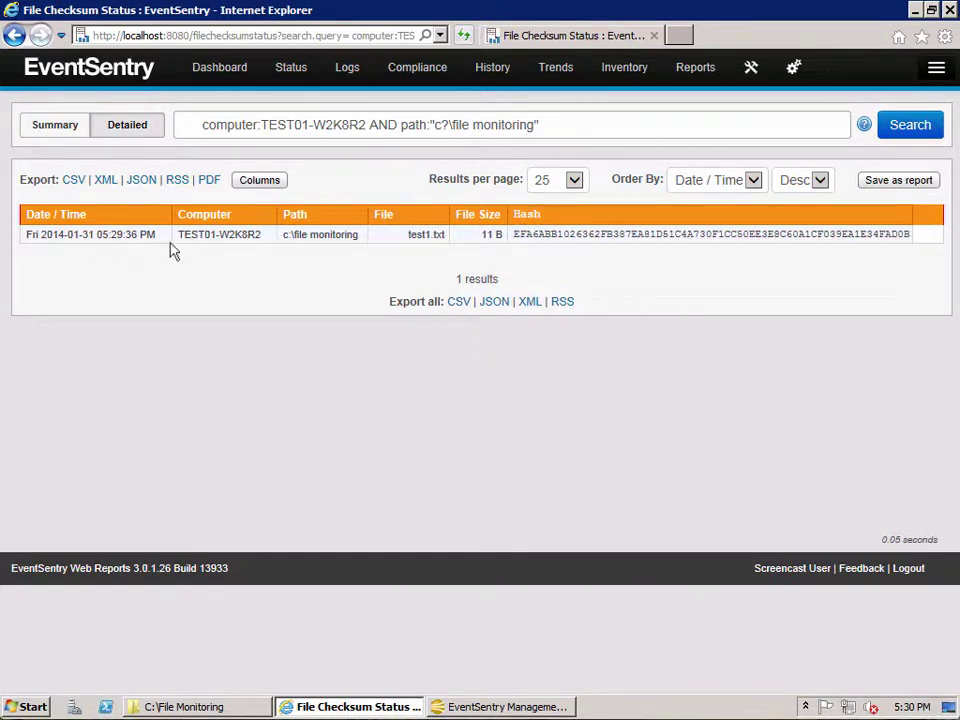
Duplicate test1.txt as 'test1 - Copy.txt' and rerun the checksum search to show two results.
{"action": "left_click", "coordinate": [232, 706]}
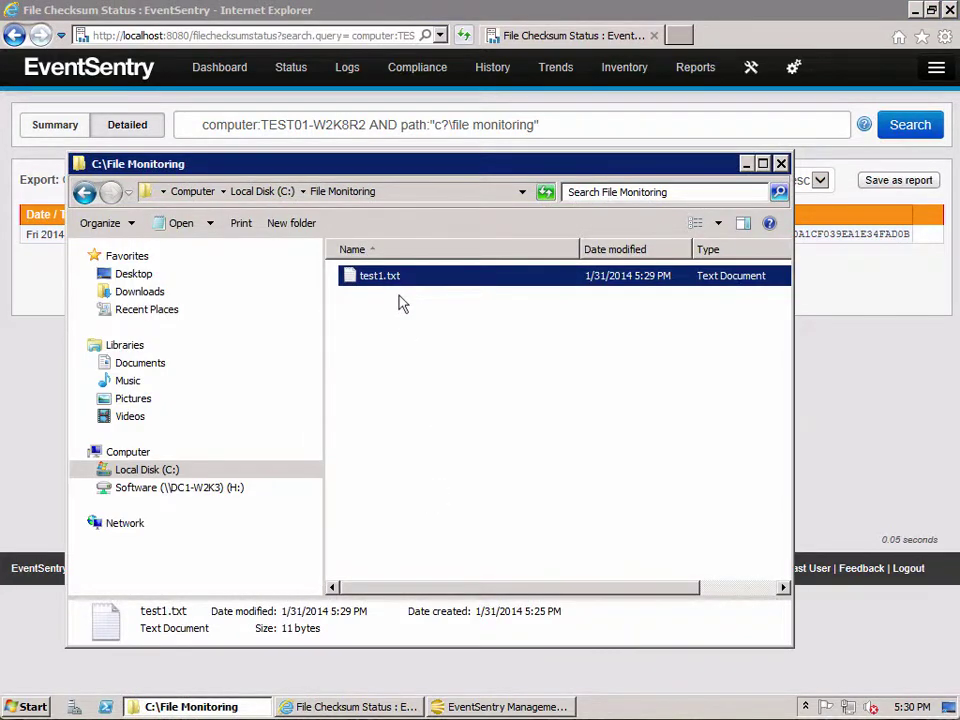
{"action": "key", "text": "ctrl+c"}
{"action": "key", "text": "ctrl+v"}
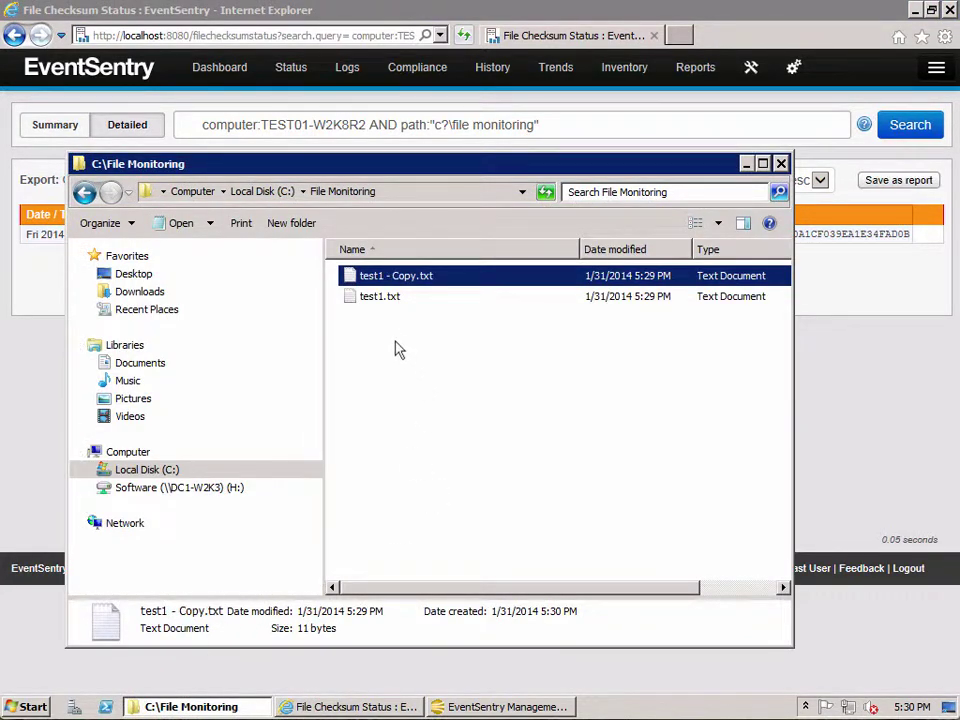
{"action": "left_click", "coordinate": [406, 283]}
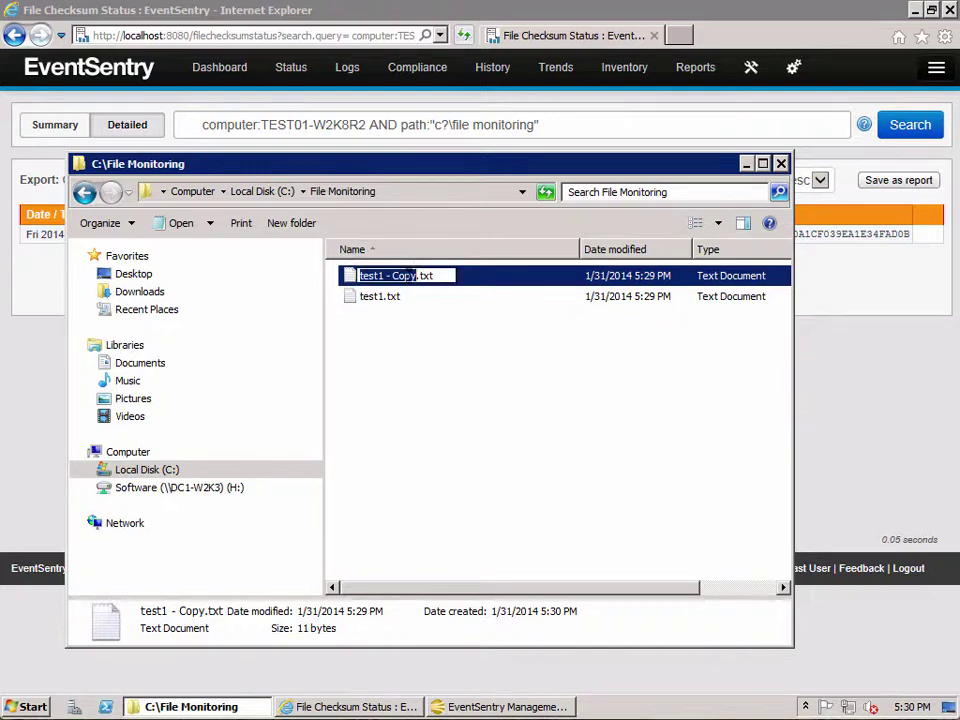
{"action": "left_click", "coordinate": [413, 275]}
{"action": "left_click", "coordinate": [317, 707]}
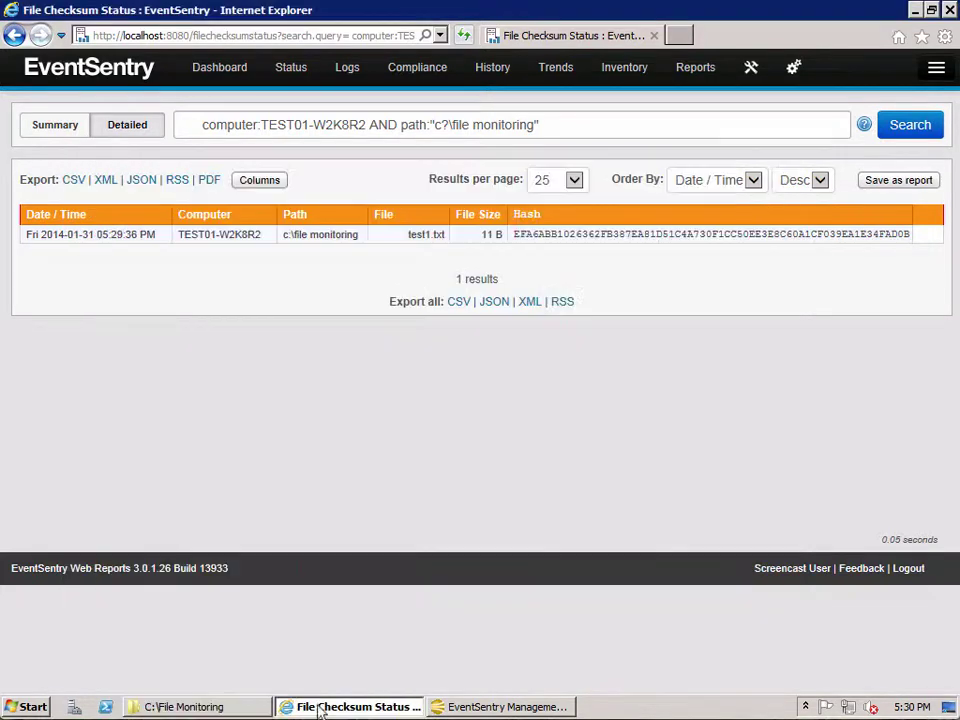
{"action": "left_click", "coordinate": [907, 130]}
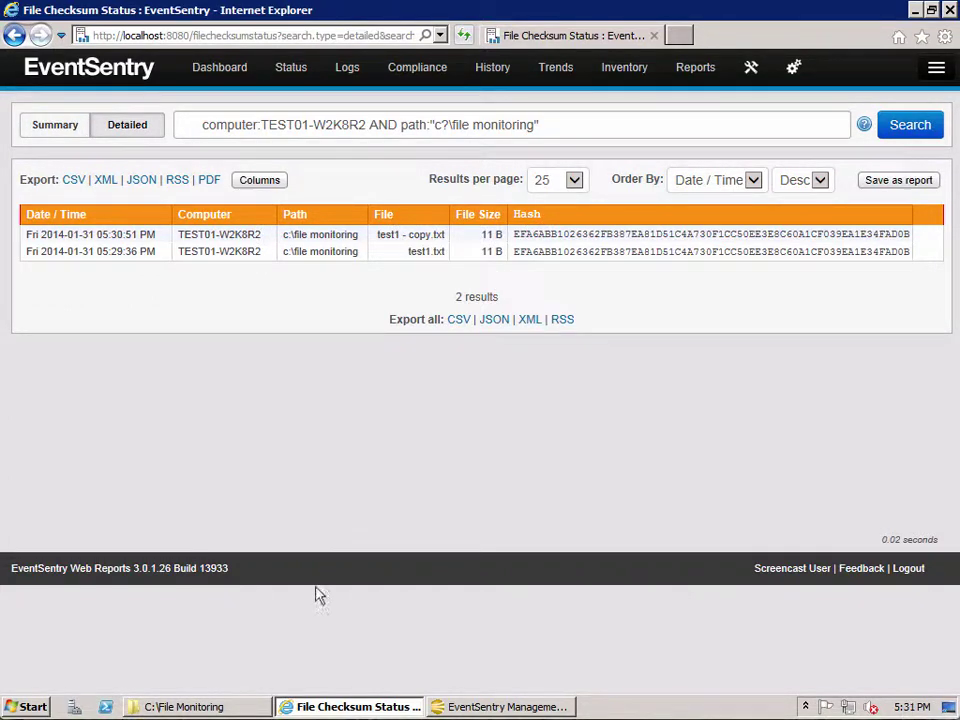
Rename 'test1 - Copy.txt' to test2.txt and refresh the checksum report to list it.
{"action": "left_click", "coordinate": [224, 707]}
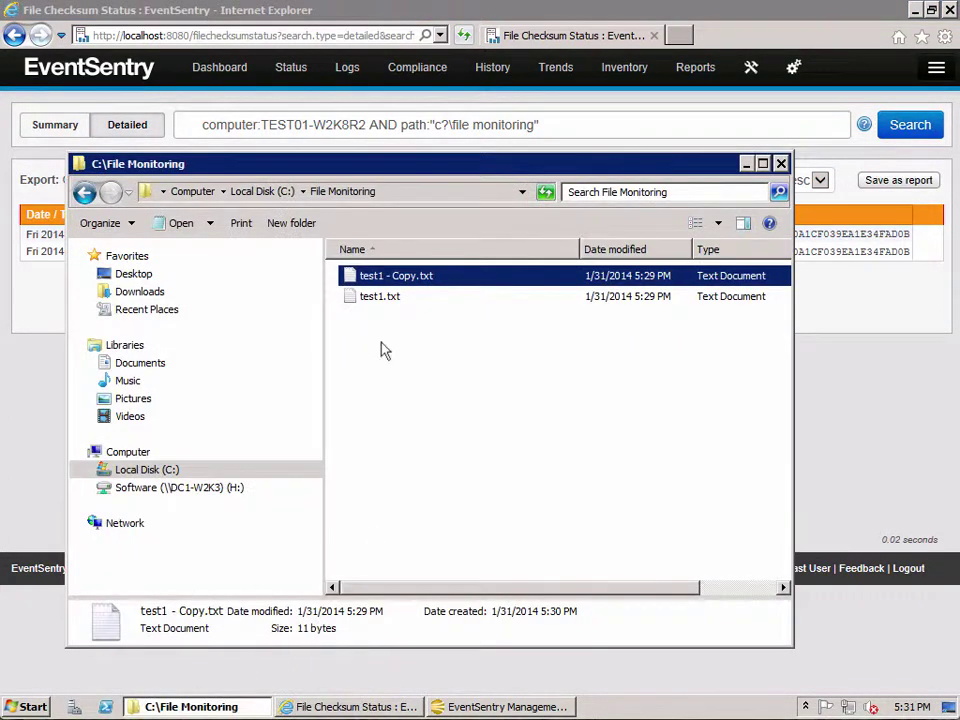
{"action": "left_click", "coordinate": [383, 283]}
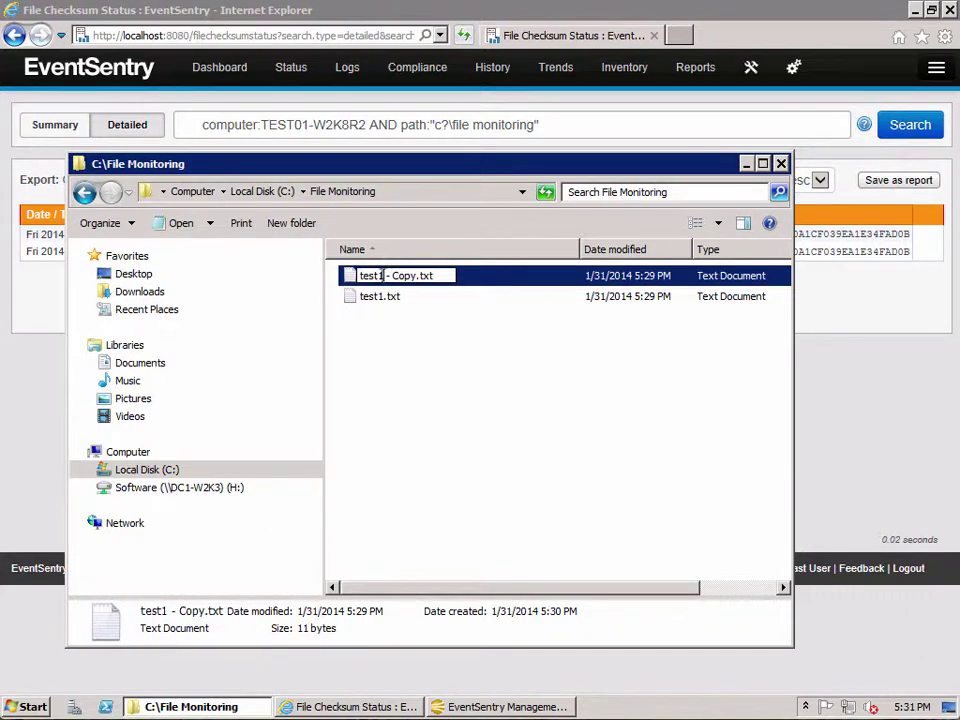
{"action": "left_click_drag", "start_coordinate": [381, 274], "coordinate": [408, 275]}
{"action": "type", "text": "2"}
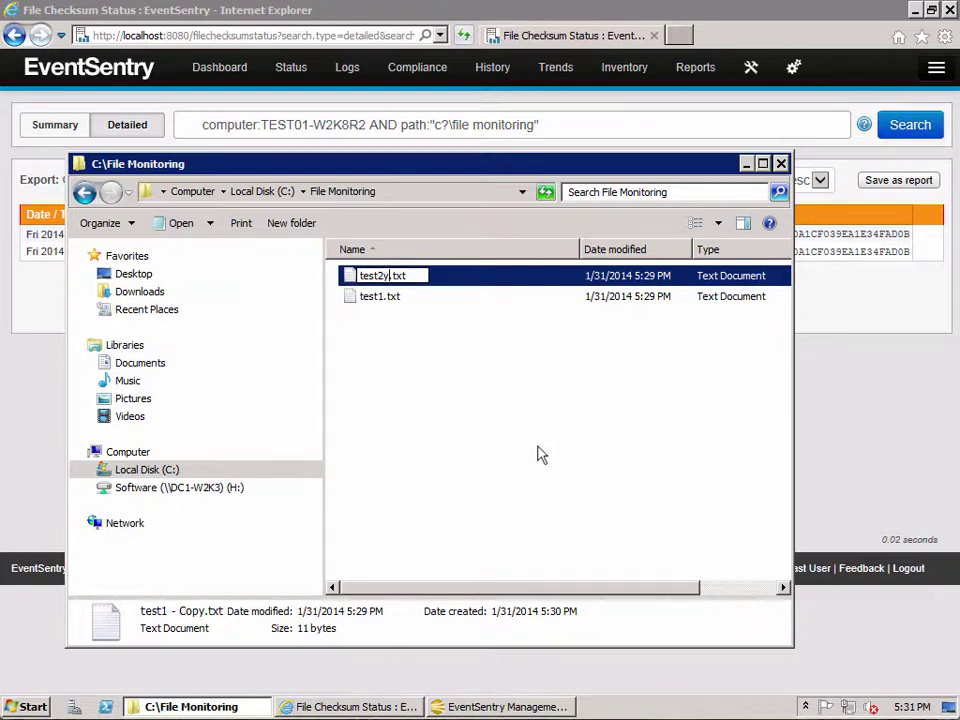
{"action": "key", "text": "Delete"}
{"action": "key", "text": "Return"}
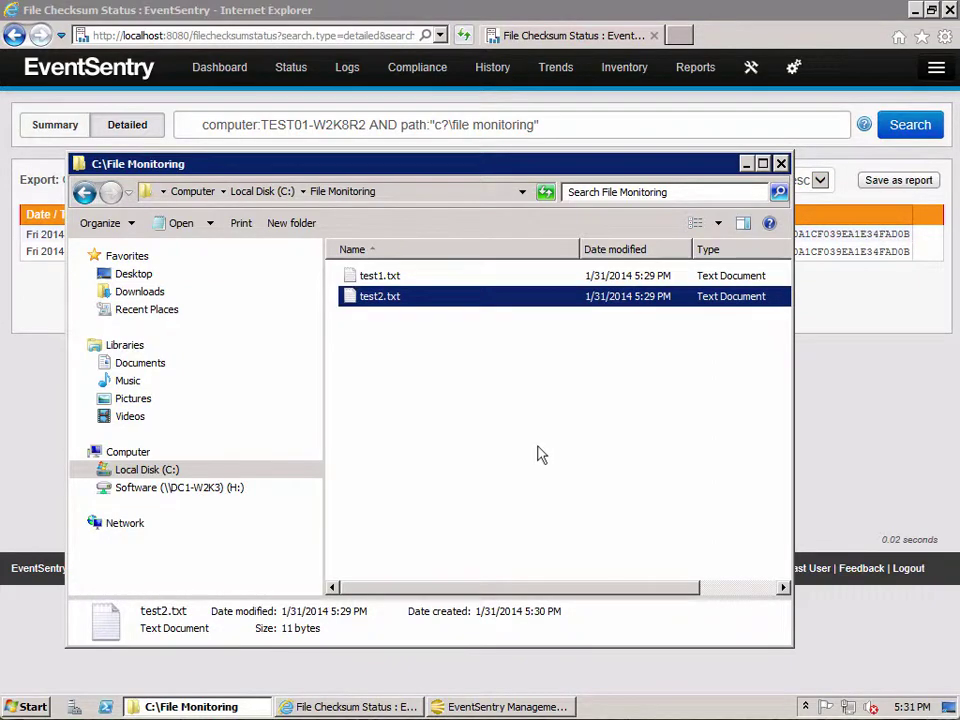
{"action": "left_click", "coordinate": [869, 438]}
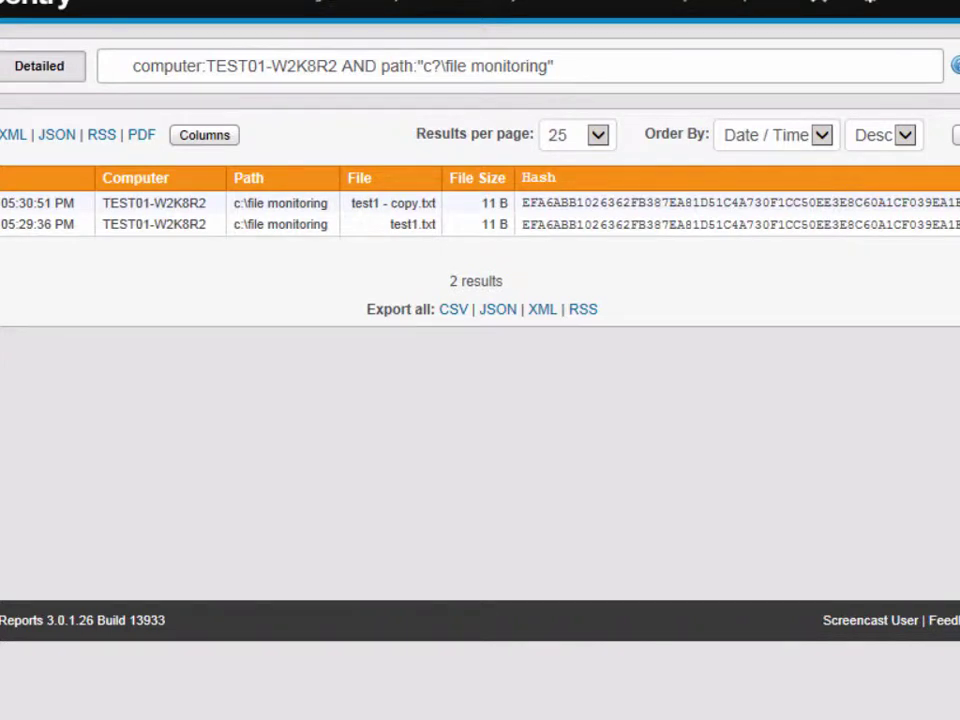
{"action": "key", "text": "F5"}
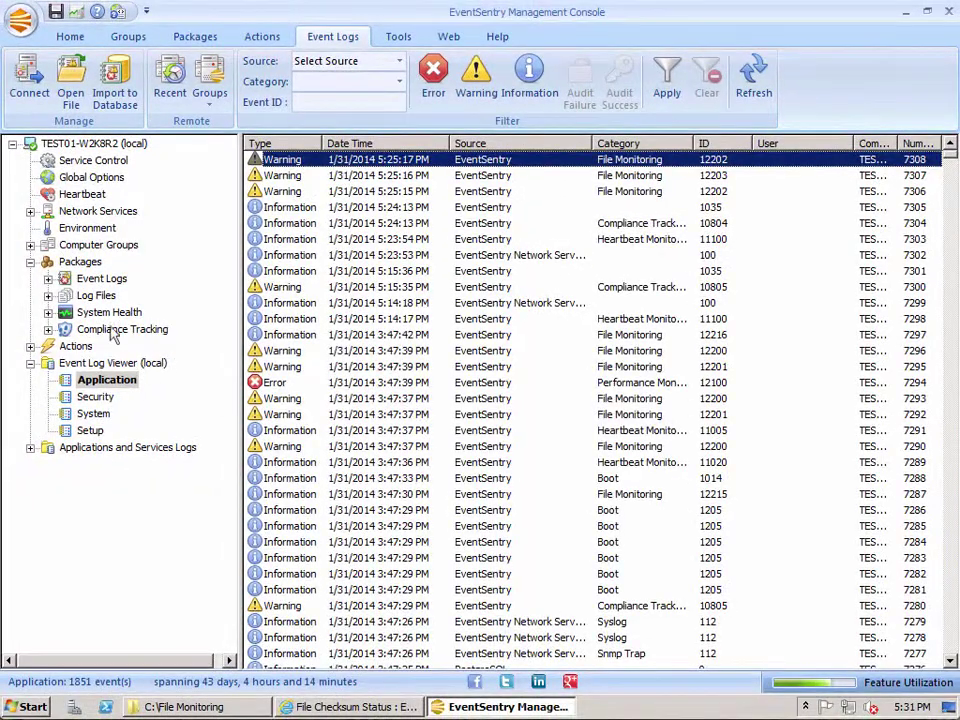
Show the System Health packages overview, including File Monitoring Test.
{"action": "left_click", "coordinate": [100, 312]}
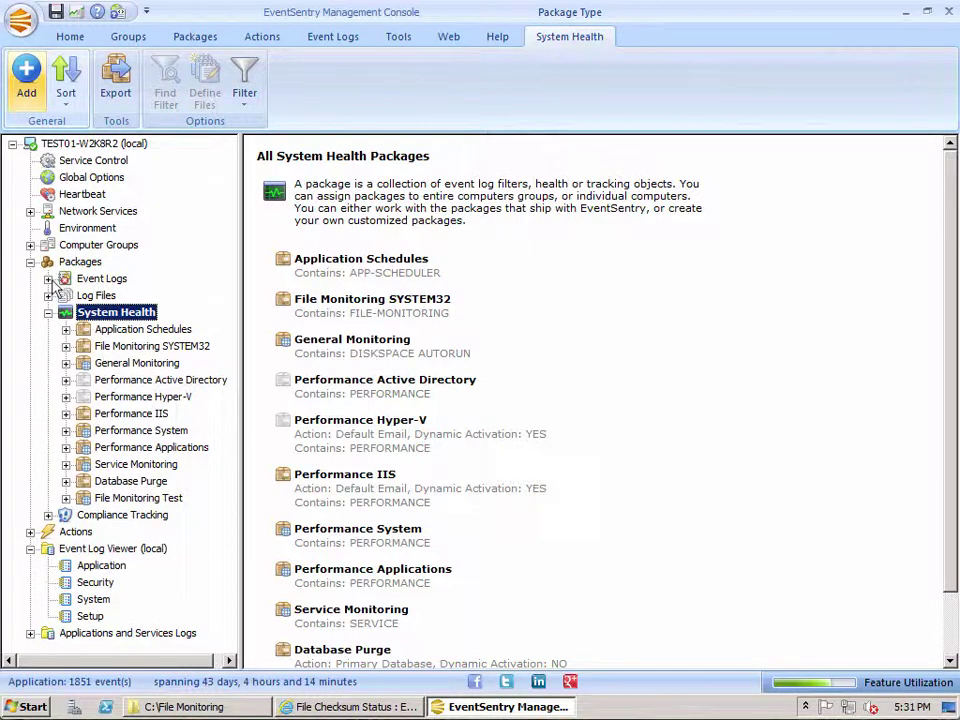
Open the Email Notification event log package with its four filters, including Email Audit Failures.
{"action": "left_click", "coordinate": [55, 283]}
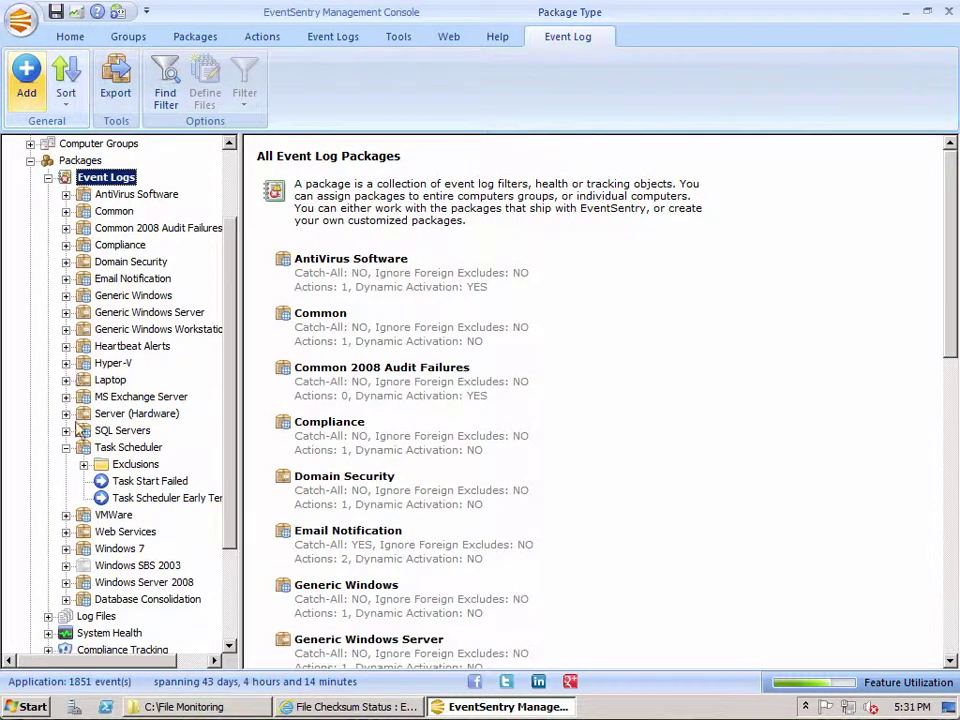
{"action": "left_click", "coordinate": [66, 449]}
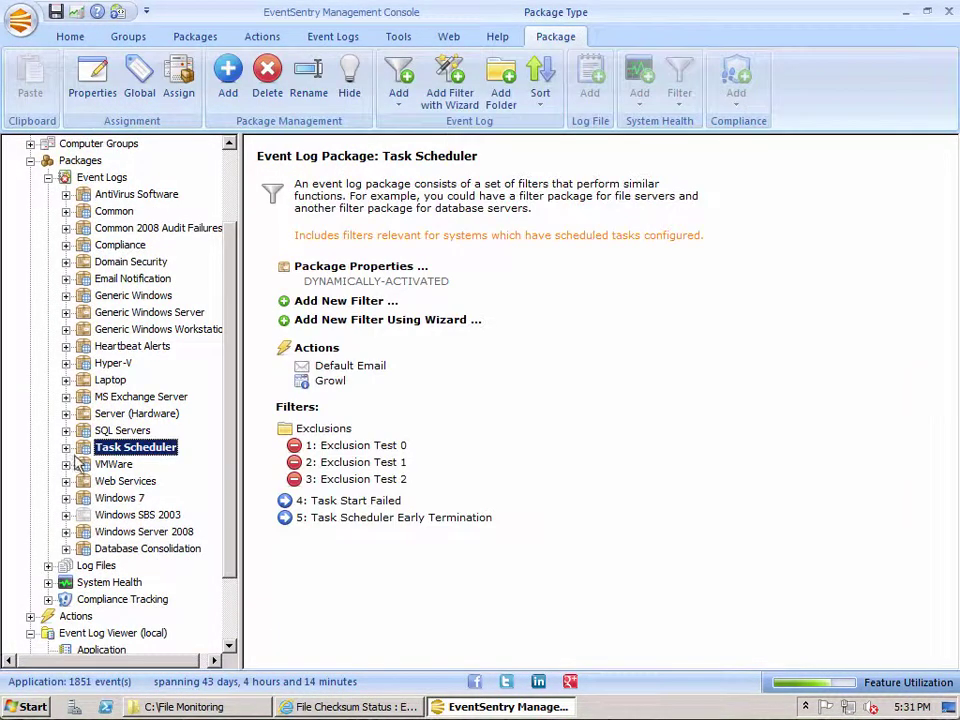
{"action": "left_click", "coordinate": [128, 280]}
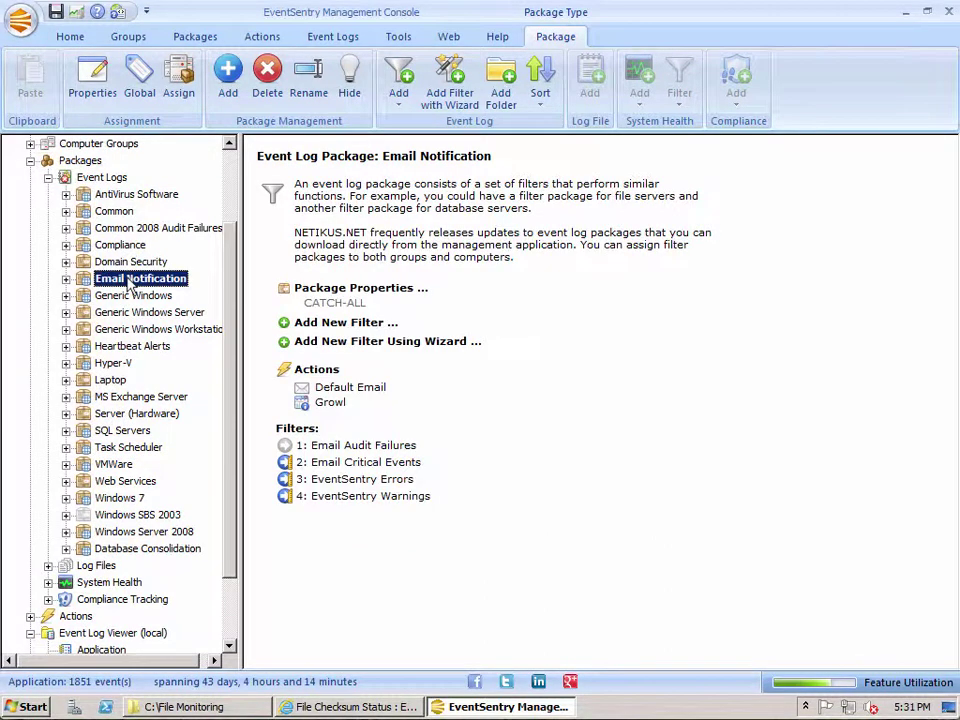